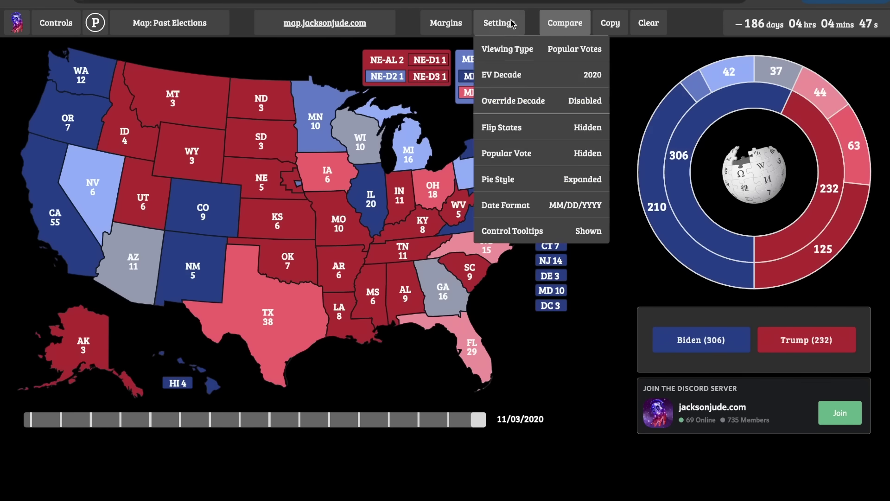
Step: Switch to the RealClearPolling page and review the 2024 Trump vs Harris polling average and individual poll data
{"action": "mouse_move", "coordinate": [446, 23]}
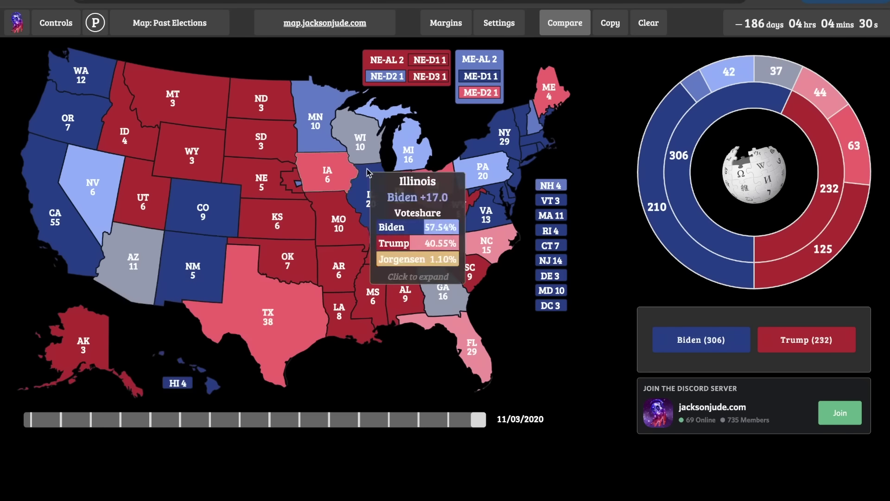
{"action": "key", "text": "ctrl+Tab"}
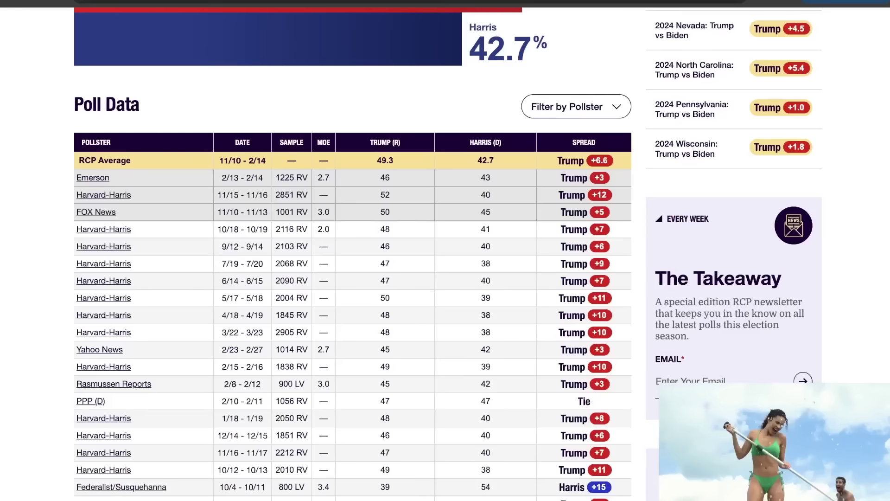
{"action": "scroll", "coordinate": [414, 165], "scroll_direction": "up", "scroll_amount": 5}
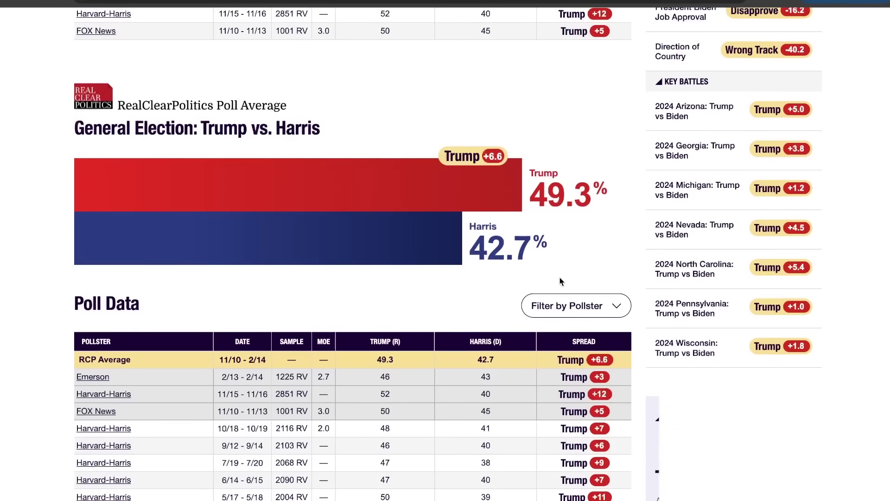
{"action": "scroll", "coordinate": [355, 359], "scroll_direction": "down", "scroll_amount": 5}
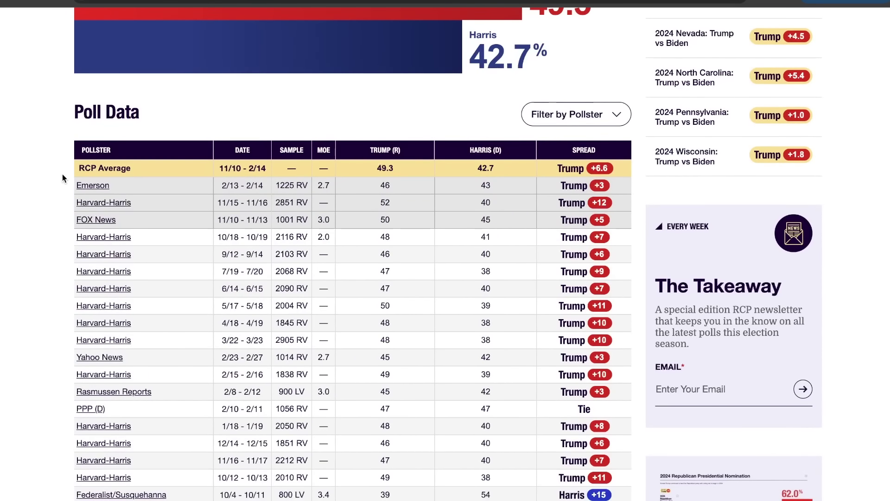
{"action": "left_click_drag", "start_coordinate": [63, 179], "coordinate": [445, 295]}
{"action": "left_click", "coordinate": [461, 358]}
{"action": "scroll", "coordinate": [338, 176], "scroll_direction": "up", "scroll_amount": 6}
{"action": "scroll", "coordinate": [339, 176], "scroll_direction": "up", "scroll_amount": 3}
{"action": "scroll", "coordinate": [240, 196], "scroll_direction": "down", "scroll_amount": 1}
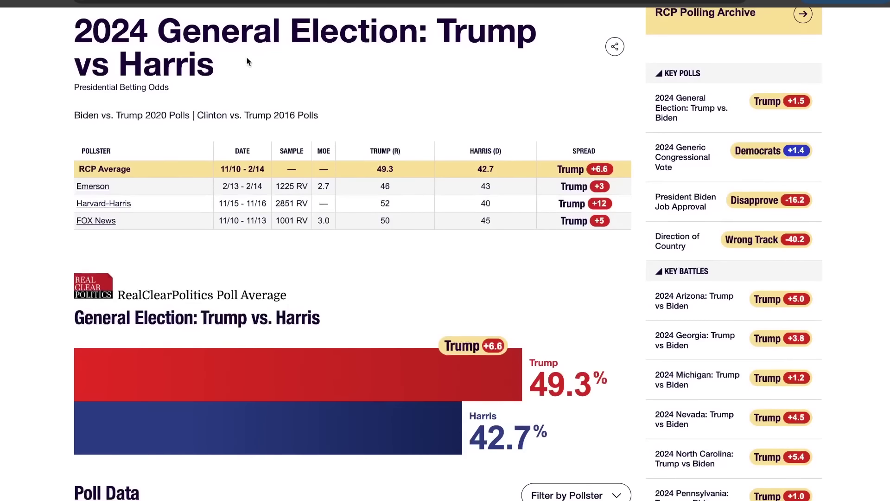
{"action": "scroll", "coordinate": [258, 64], "scroll_direction": "up", "scroll_amount": 1}
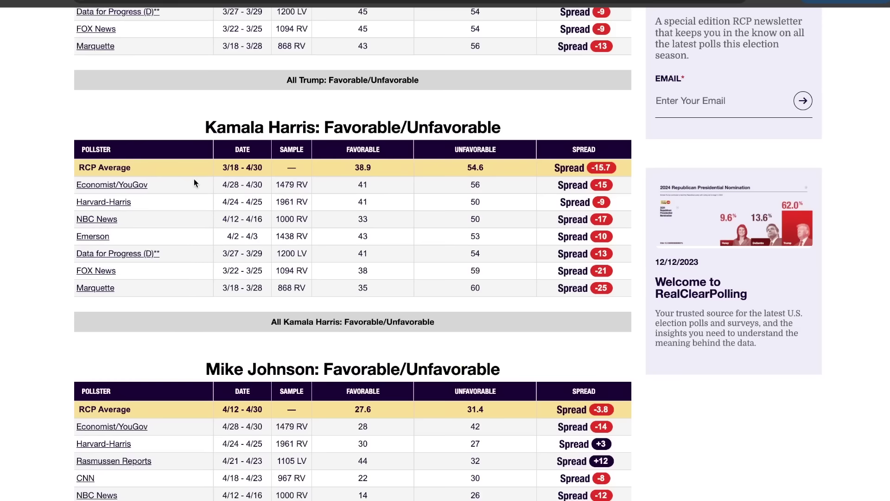
Step: Compare the RCP Average favorable ratings of Kamala Harris and Trump in the Favorable/Unfavorable tables
{"action": "scroll", "coordinate": [194, 179], "scroll_direction": "up", "scroll_amount": 1}
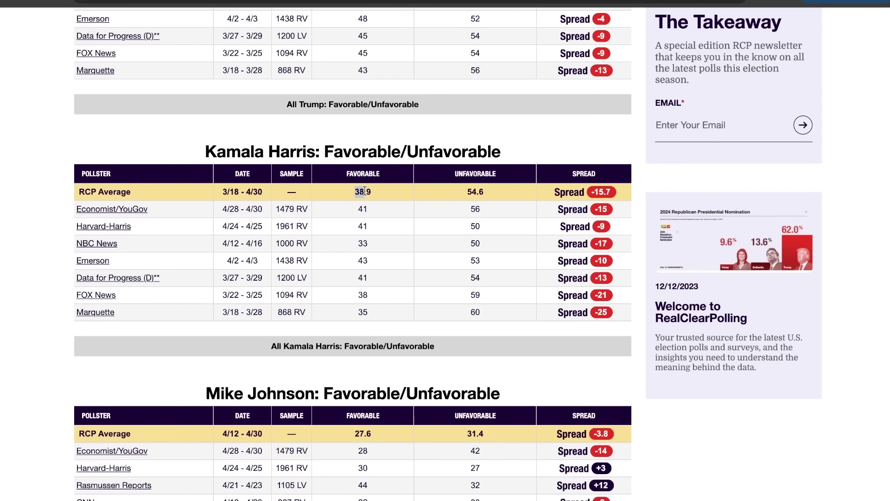
{"action": "scroll", "coordinate": [374, 191], "scroll_direction": "up", "scroll_amount": 8}
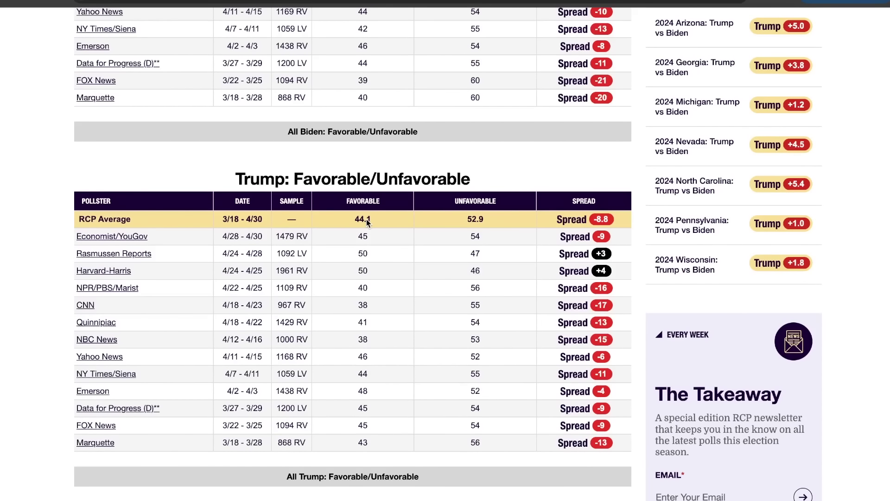
{"action": "scroll", "coordinate": [420, 222], "scroll_direction": "down", "scroll_amount": 5}
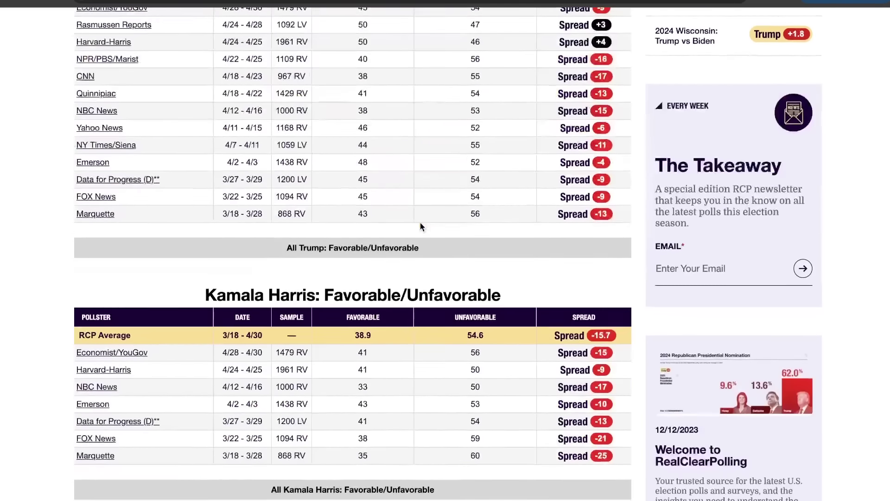
{"action": "scroll", "coordinate": [304, 168], "scroll_direction": "up", "scroll_amount": 3}
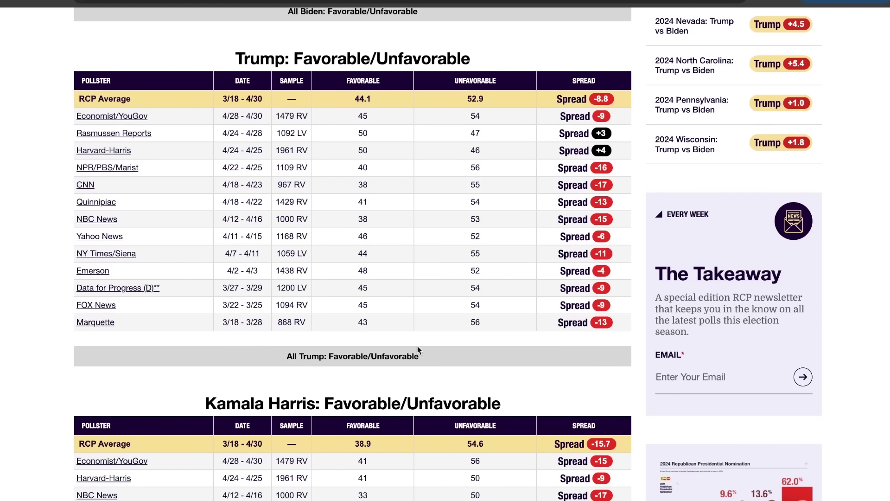
{"action": "scroll", "coordinate": [375, 216], "scroll_direction": "down", "scroll_amount": 2}
{"action": "scroll", "coordinate": [374, 216], "scroll_direction": "up", "scroll_amount": 2}
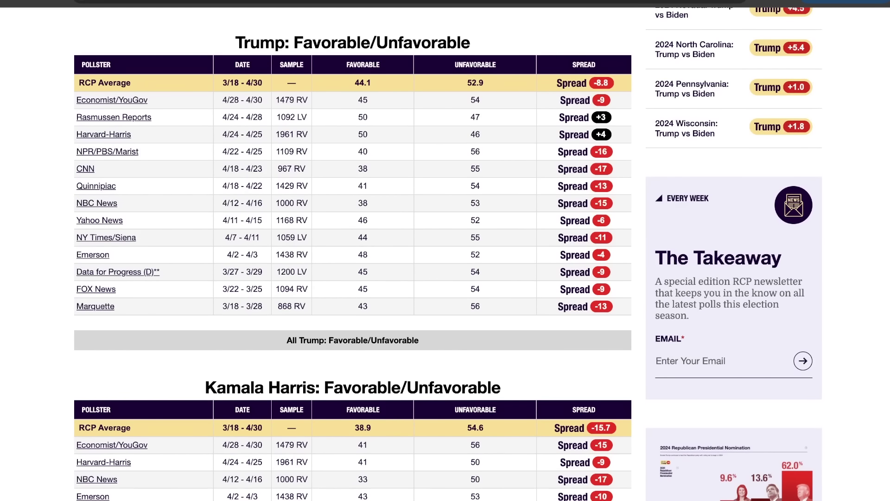
{"action": "left_click_drag", "start_coordinate": [348, 85], "coordinate": [373, 85]}
Step: Switch to the ON POINT POLITICS UPDATED MODEL spreadsheet and check the projected 2024 PV and change in PV cells
{"action": "key", "text": "ctrl+Tab"}
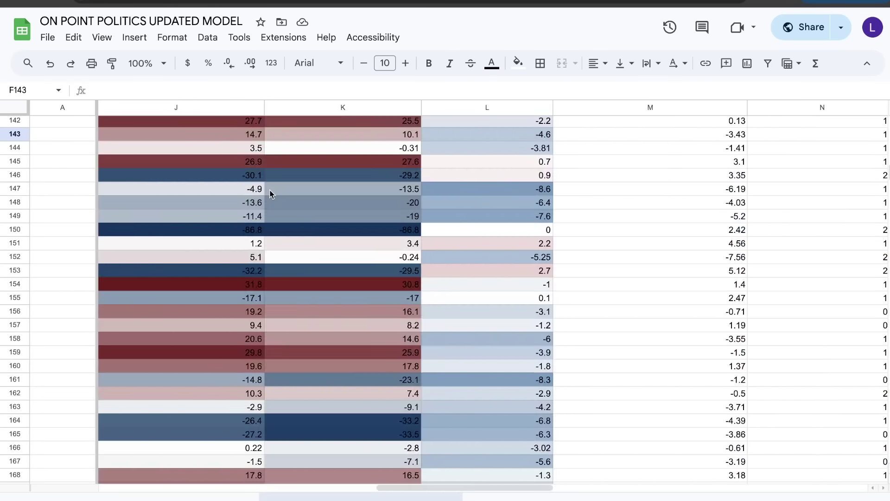
{"action": "scroll", "coordinate": [270, 193], "scroll_direction": "left", "scroll_amount": 10}
{"action": "scroll", "coordinate": [269, 195], "scroll_direction": "down", "scroll_amount": 20}
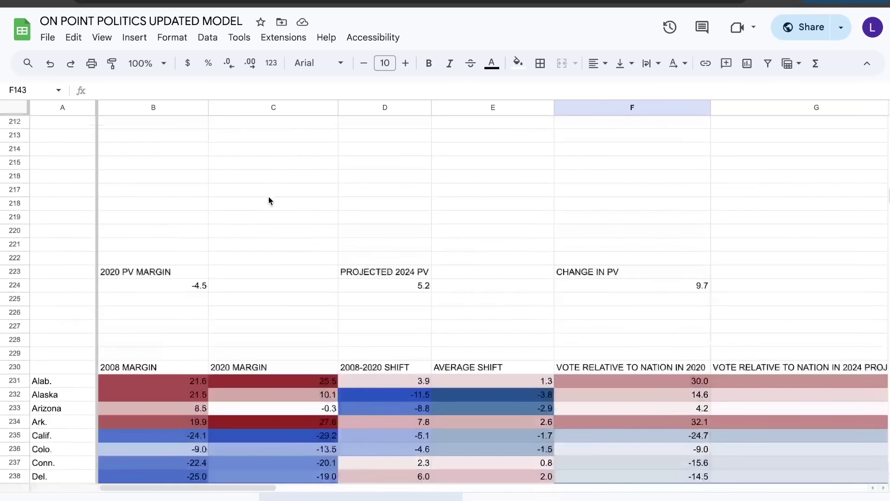
{"action": "left_click", "coordinate": [408, 285]}
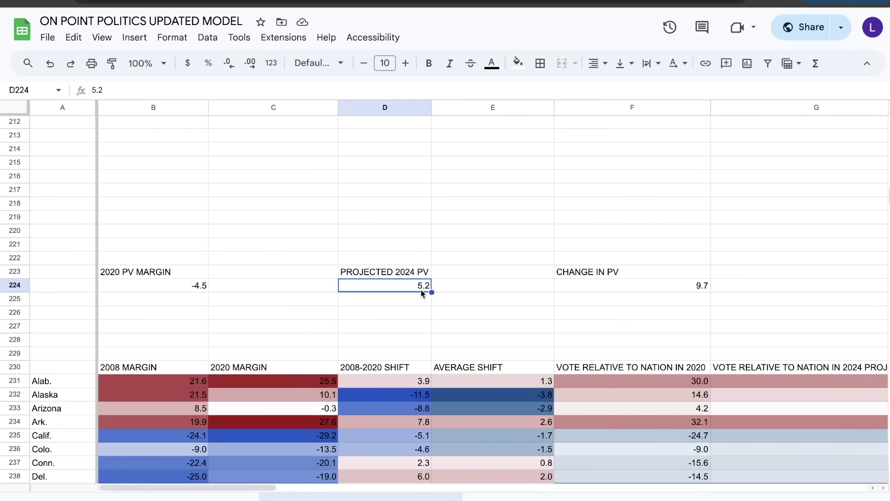
{"action": "left_click", "coordinate": [630, 288]}
{"action": "scroll", "coordinate": [612, 288], "scroll_direction": "right", "scroll_amount": 3}
{"action": "scroll", "coordinate": [601, 290], "scroll_direction": "left", "scroll_amount": 3}
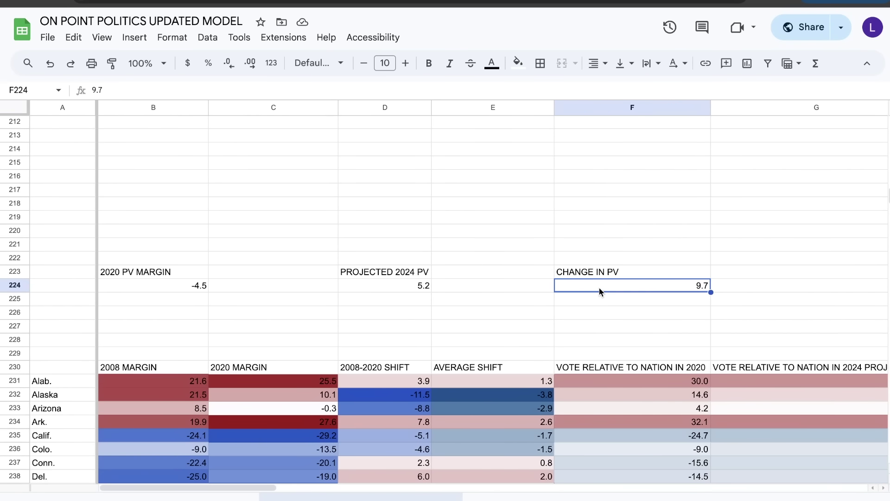
Step: Inspect the projected PV share, swing popular vote and incumbent party president approval cells in row 142
{"action": "scroll", "coordinate": [384, 128], "scroll_direction": "up", "scroll_amount": 3}
{"action": "scroll", "coordinate": [384, 128], "scroll_direction": "up", "scroll_amount": 20}
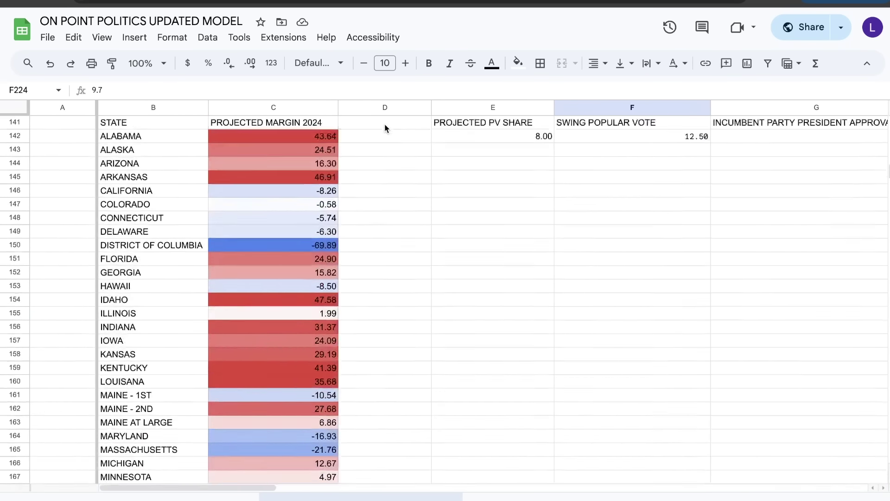
{"action": "left_click", "coordinate": [497, 236]}
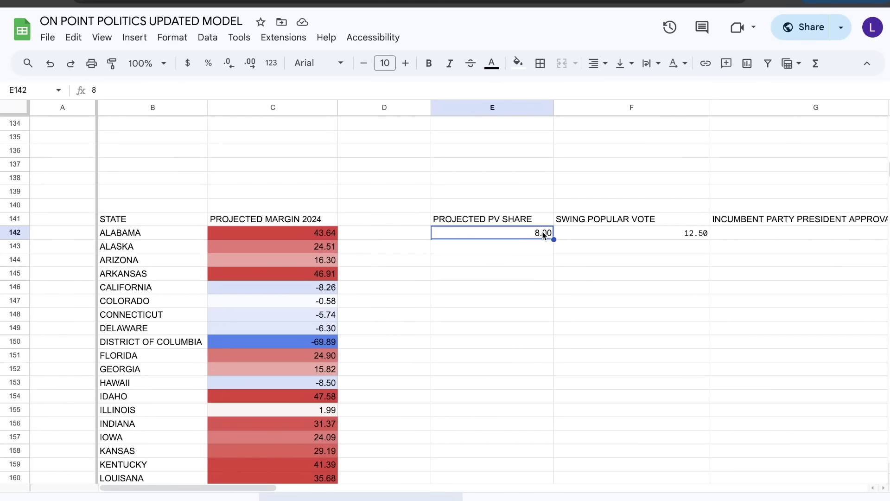
{"action": "left_click", "coordinate": [655, 235]}
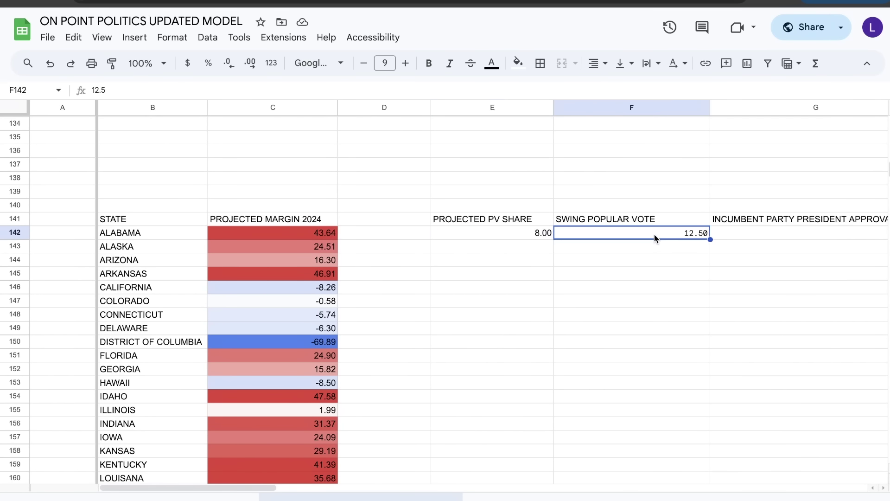
{"action": "scroll", "coordinate": [585, 233], "scroll_direction": "right", "scroll_amount": 2}
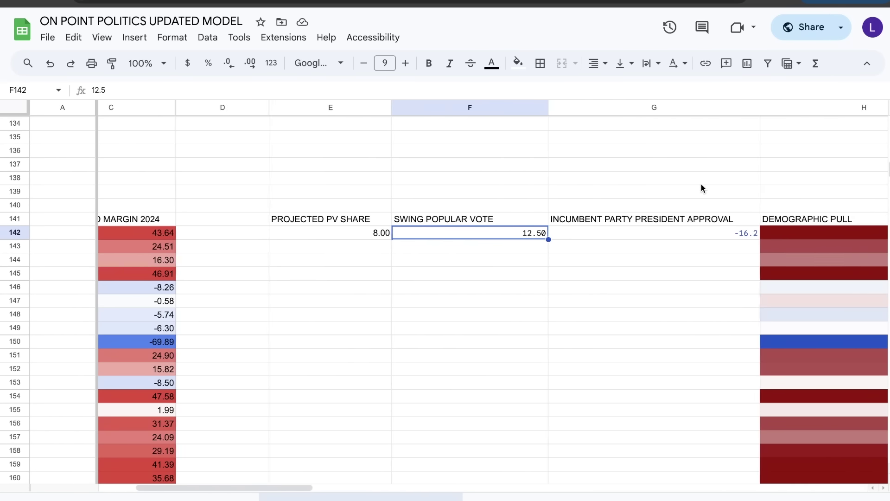
{"action": "scroll", "coordinate": [701, 184], "scroll_direction": "right", "scroll_amount": 2}
{"action": "left_click", "coordinate": [652, 230]}
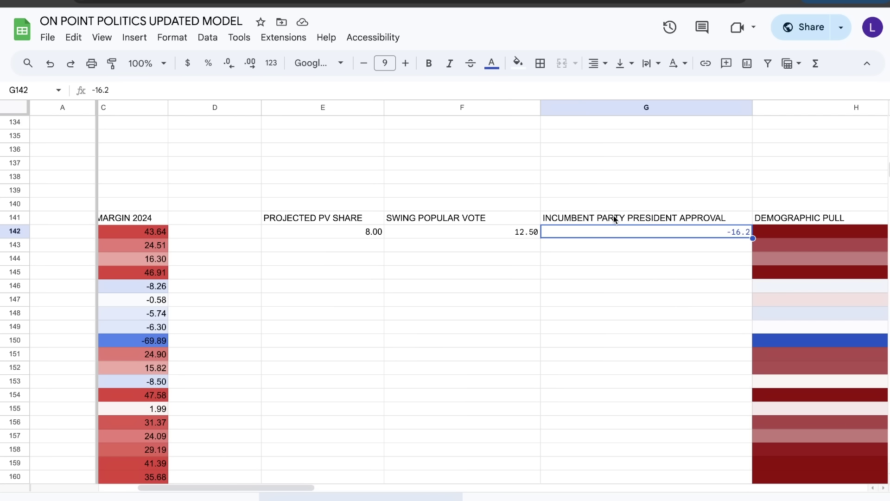
Step: Examine the projected 2024 state margins alongside the popular vote, approval and demographic pull columns
{"action": "scroll", "coordinate": [613, 216], "scroll_direction": "left", "scroll_amount": 5}
{"action": "scroll", "coordinate": [613, 216], "scroll_direction": "down", "scroll_amount": 2}
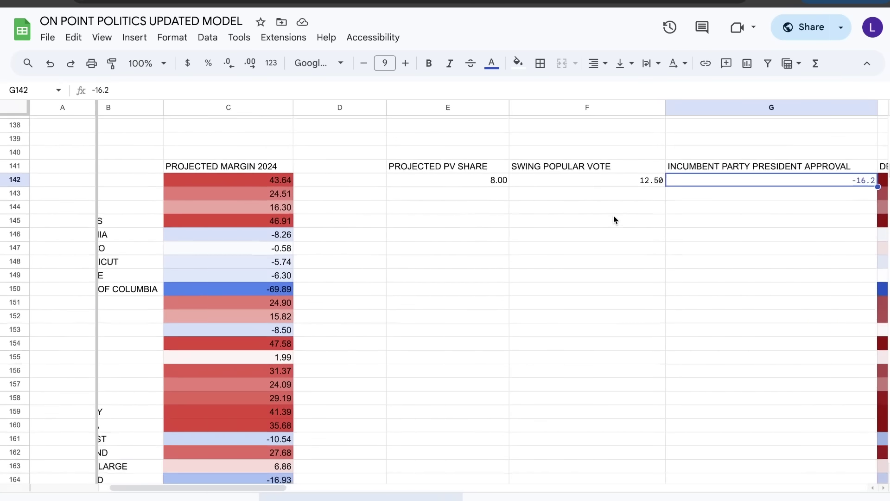
{"action": "scroll", "coordinate": [613, 216], "scroll_direction": "down", "scroll_amount": 2}
{"action": "scroll", "coordinate": [613, 216], "scroll_direction": "left", "scroll_amount": 3}
{"action": "scroll", "coordinate": [614, 216], "scroll_direction": "up", "scroll_amount": 1}
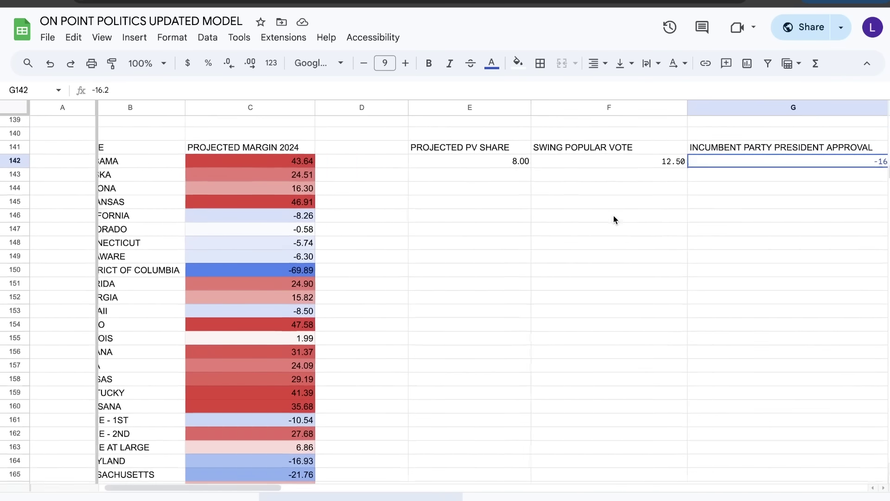
{"action": "scroll", "coordinate": [613, 218], "scroll_direction": "up", "scroll_amount": 5}
{"action": "scroll", "coordinate": [613, 218], "scroll_direction": "right", "scroll_amount": 4}
{"action": "scroll", "coordinate": [613, 218], "scroll_direction": "left", "scroll_amount": 2}
{"action": "scroll", "coordinate": [613, 218], "scroll_direction": "down", "scroll_amount": 1}
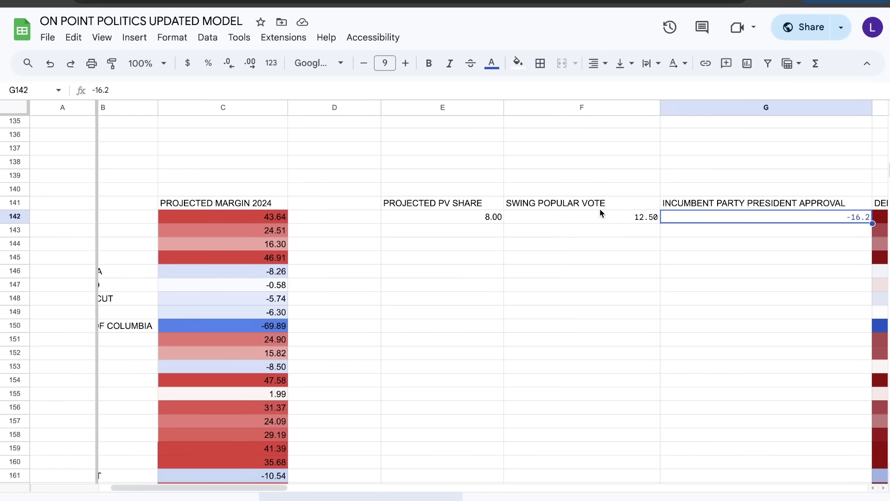
{"action": "scroll", "coordinate": [600, 211], "scroll_direction": "right", "scroll_amount": 2}
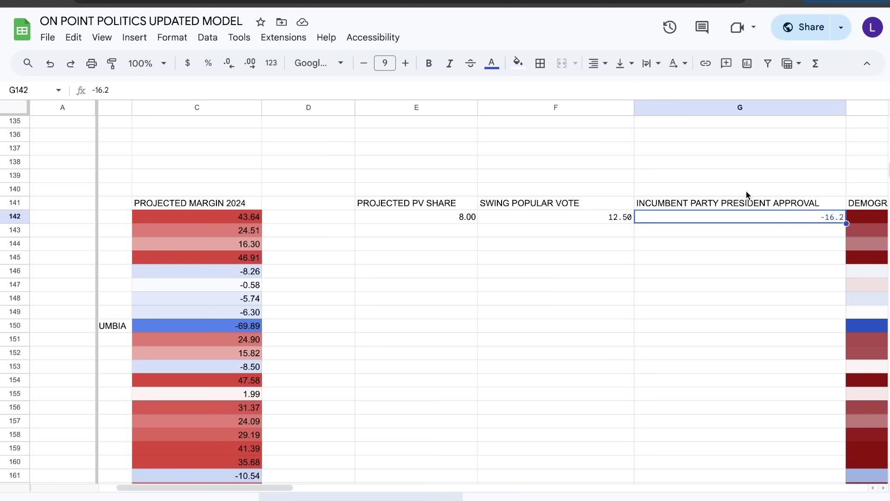
{"action": "scroll", "coordinate": [747, 191], "scroll_direction": "left", "scroll_amount": 2}
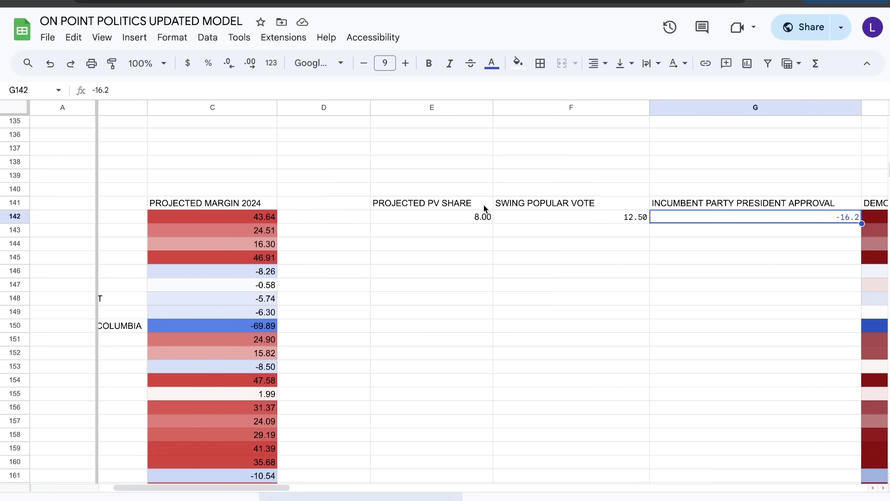
{"action": "scroll", "coordinate": [169, 131], "scroll_direction": "left", "scroll_amount": 3}
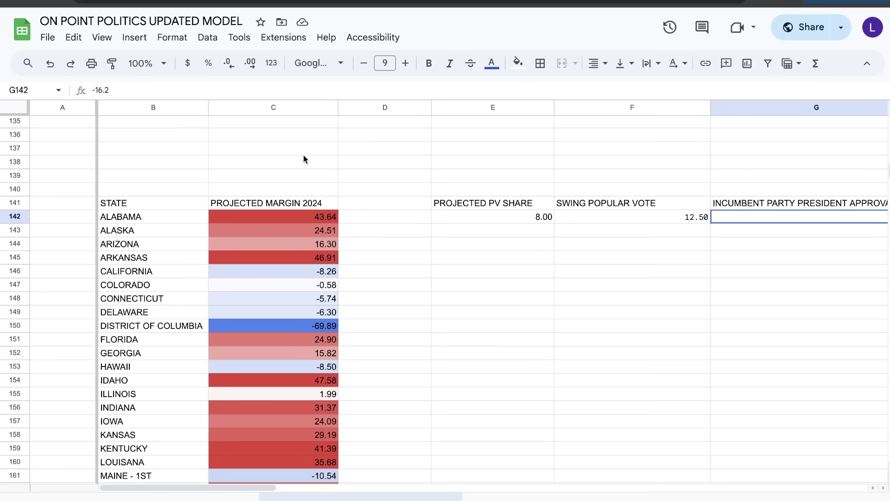
{"action": "scroll", "coordinate": [344, 195], "scroll_direction": "right", "scroll_amount": 4}
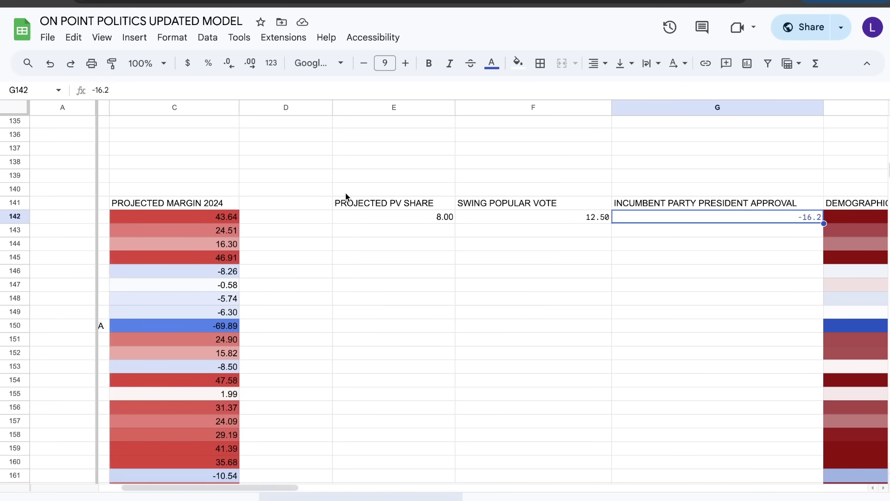
{"action": "scroll", "coordinate": [346, 192], "scroll_direction": "left", "scroll_amount": 4}
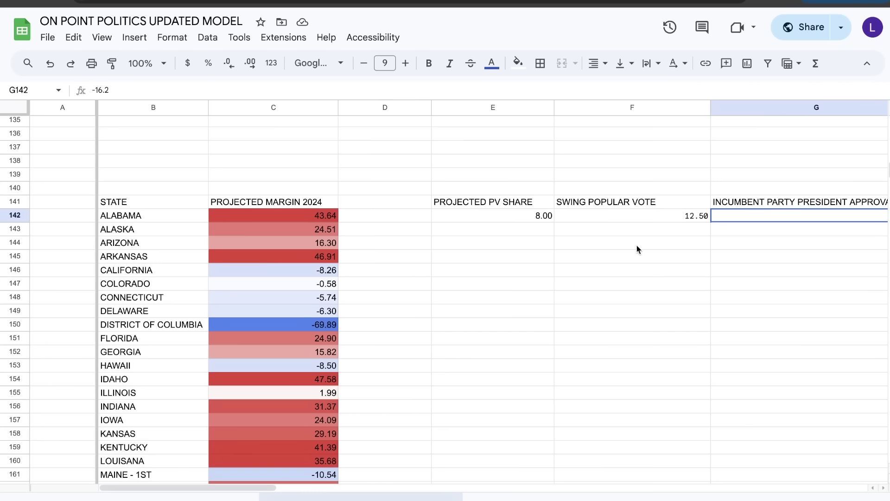
{"action": "scroll", "coordinate": [452, 156], "scroll_direction": "right", "scroll_amount": 8}
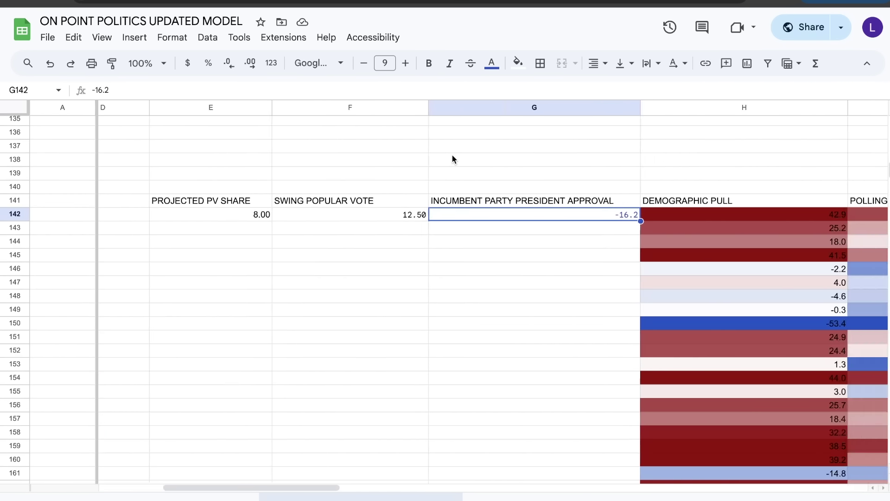
{"action": "scroll", "coordinate": [452, 158], "scroll_direction": "down", "scroll_amount": 1}
{"action": "scroll", "coordinate": [452, 158], "scroll_direction": "left", "scroll_amount": 1}
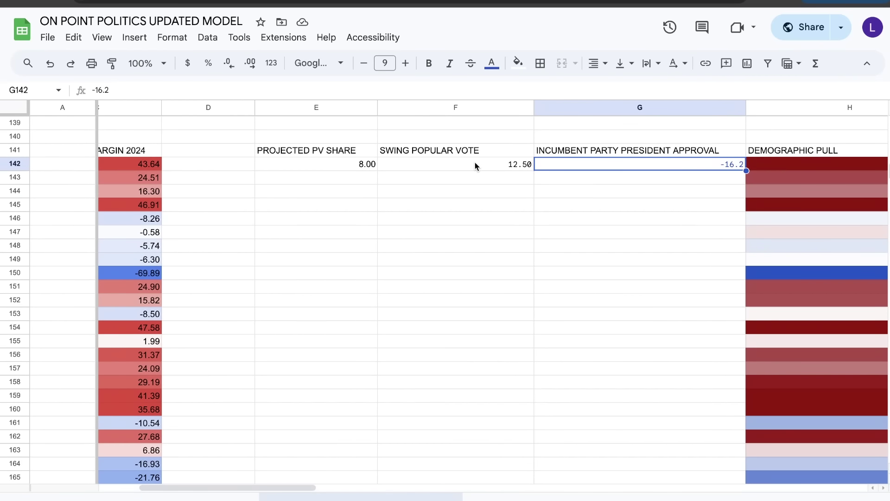
Step: Review the final margin column for the states from Alabama down to Virginia
{"action": "scroll", "coordinate": [541, 164], "scroll_direction": "right", "scroll_amount": 20}
{"action": "scroll", "coordinate": [540, 163], "scroll_direction": "right", "scroll_amount": 5}
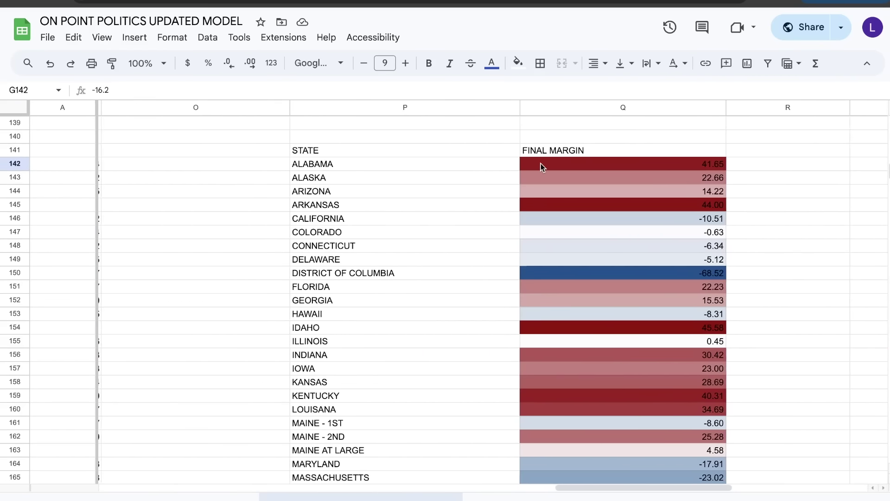
{"action": "scroll", "coordinate": [584, 304], "scroll_direction": "down", "scroll_amount": 9}
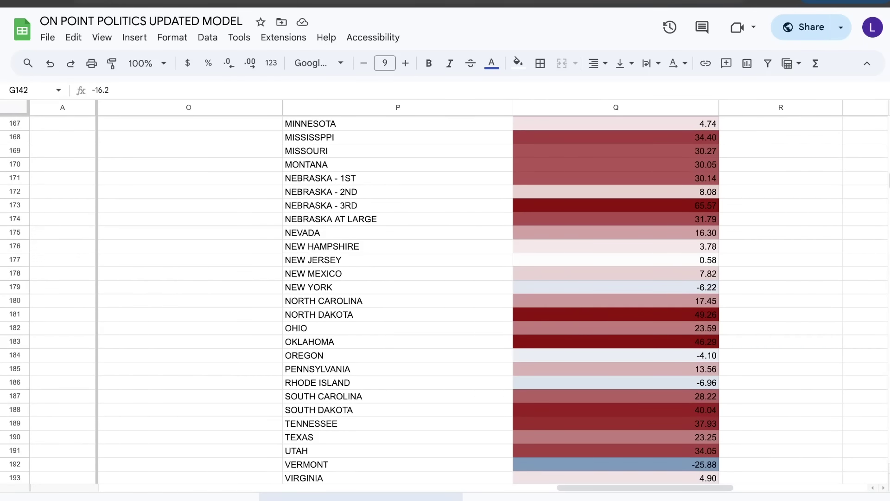
Step: Check the blank Harris vs Trump electoral map, then return to the model's popular vote and approval inputs in the spreadsheet
{"action": "key", "text": "ctrl+Tab"}
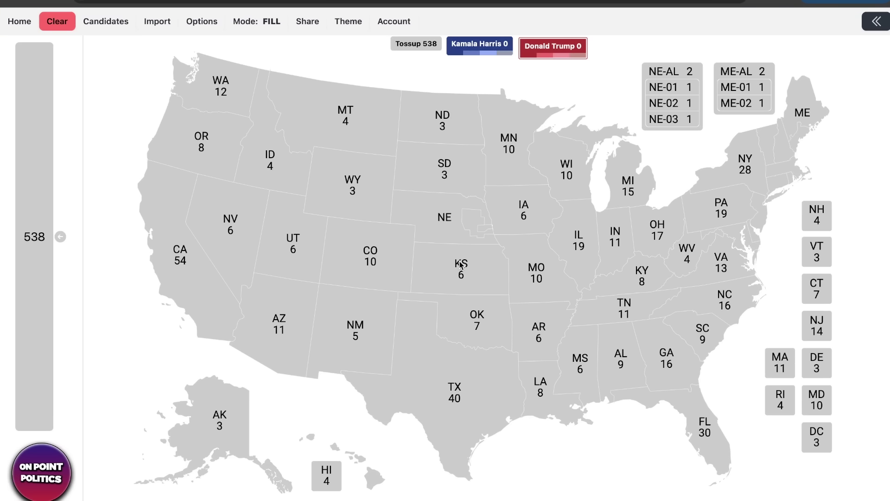
{"action": "key", "text": "ctrl+Tab"}
{"action": "scroll", "coordinate": [249, 152], "scroll_direction": "right", "scroll_amount": 5}
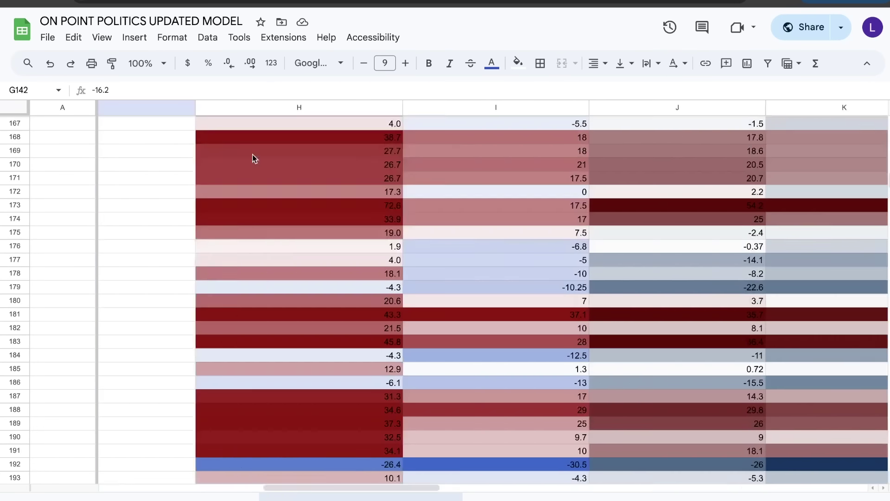
{"action": "scroll", "coordinate": [252, 154], "scroll_direction": "left", "scroll_amount": 10}
{"action": "scroll", "coordinate": [252, 156], "scroll_direction": "up", "scroll_amount": 8}
{"action": "scroll", "coordinate": [252, 157], "scroll_direction": "up", "scroll_amount": 3}
{"action": "scroll", "coordinate": [493, 219], "scroll_direction": "right", "scroll_amount": 3}
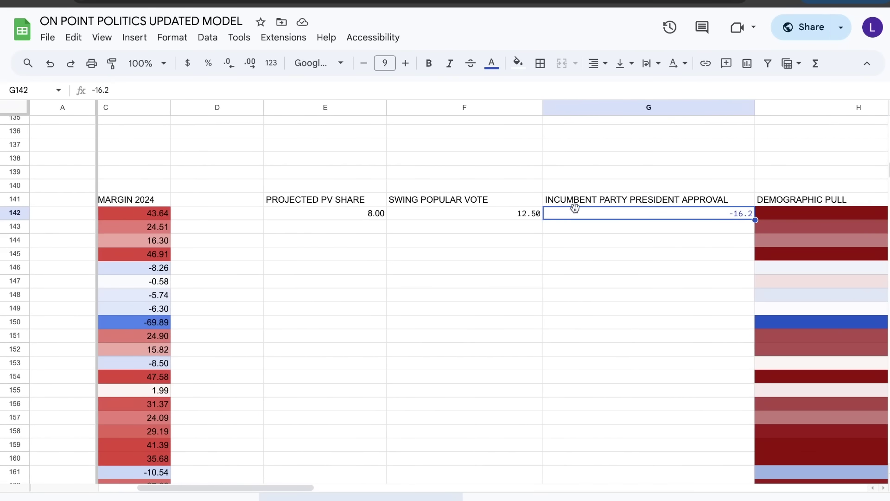
Step: Inspect the projected 2024 PV and change in PV cells in row 224, below the state margins table
{"action": "scroll", "coordinate": [514, 210], "scroll_direction": "left", "scroll_amount": 3}
{"action": "scroll", "coordinate": [514, 210], "scroll_direction": "right", "scroll_amount": 4}
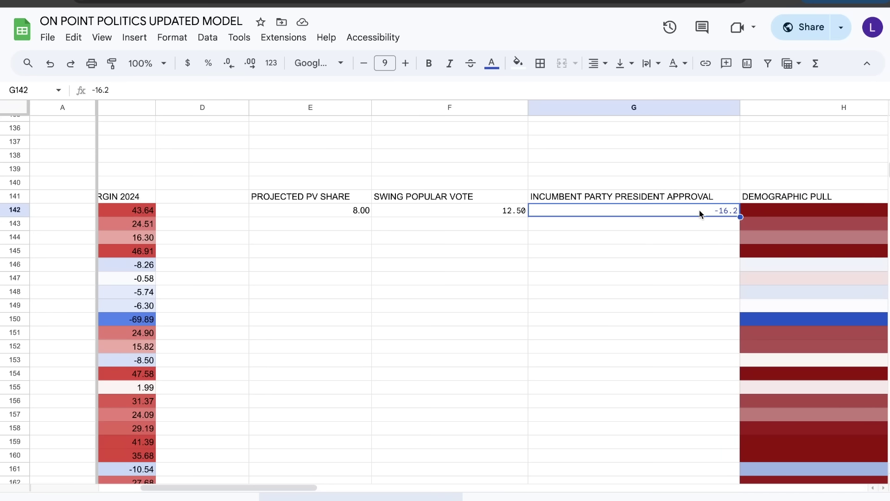
{"action": "scroll", "coordinate": [535, 216], "scroll_direction": "down", "scroll_amount": 20}
{"action": "scroll", "coordinate": [535, 216], "scroll_direction": "left", "scroll_amount": 2}
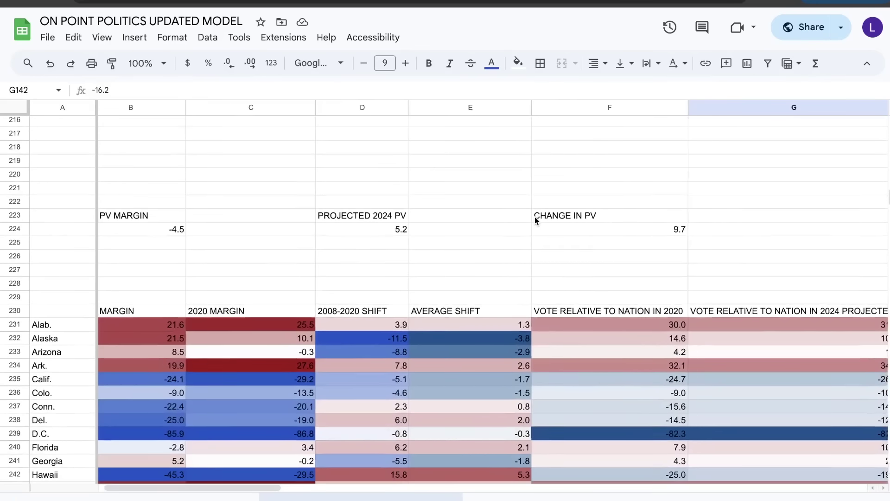
{"action": "left_click", "coordinate": [390, 230]}
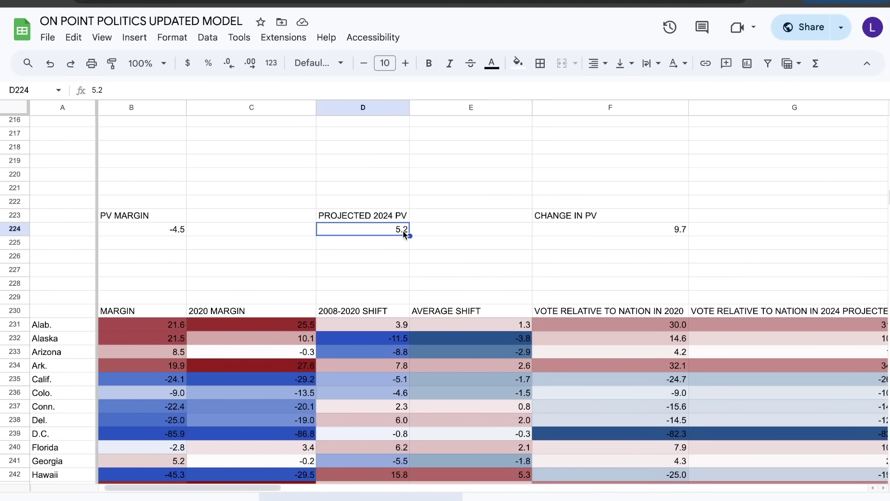
{"action": "left_click", "coordinate": [605, 233]}
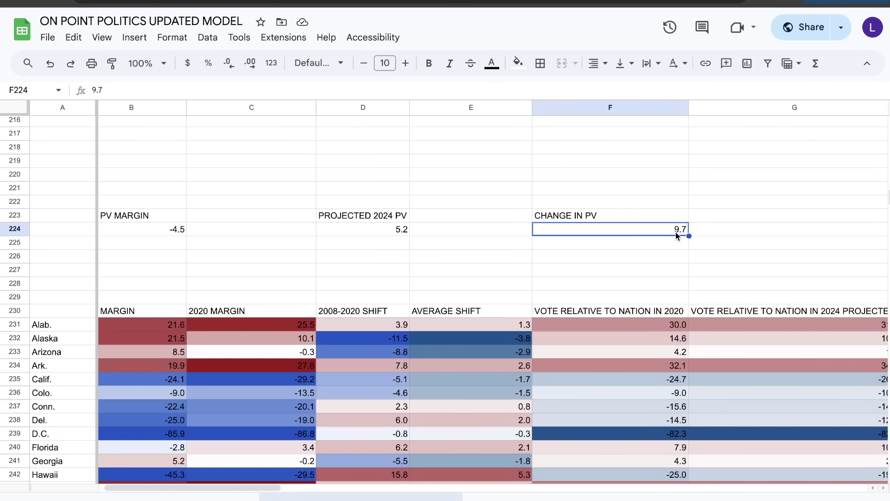
Step: Review the final margin column for the states from Alabama down to Maryland
{"action": "scroll", "coordinate": [735, 224], "scroll_direction": "right", "scroll_amount": 8}
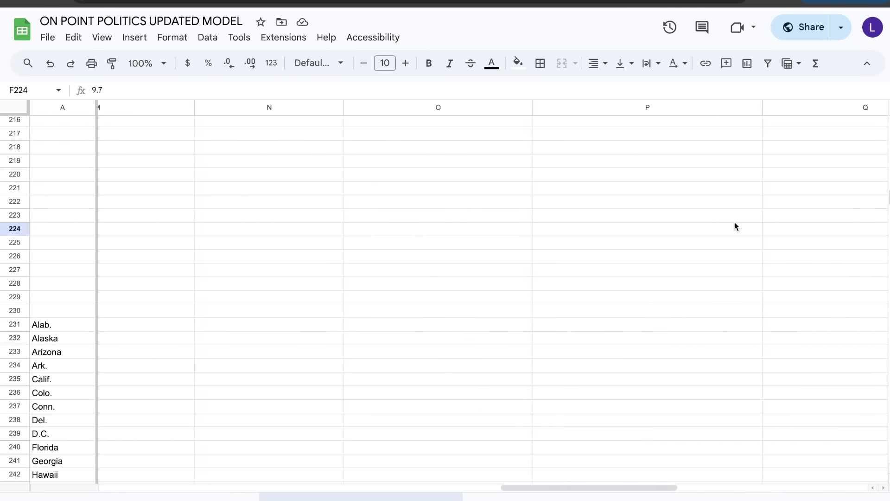
{"action": "scroll", "coordinate": [735, 224], "scroll_direction": "left", "scroll_amount": 4}
{"action": "scroll", "coordinate": [735, 224], "scroll_direction": "down", "scroll_amount": 4}
{"action": "scroll", "coordinate": [274, 200], "scroll_direction": "up", "scroll_amount": 20}
{"action": "scroll", "coordinate": [273, 200], "scroll_direction": "left", "scroll_amount": 8}
{"action": "scroll", "coordinate": [286, 199], "scroll_direction": "down", "scroll_amount": 3}
{"action": "scroll", "coordinate": [286, 198], "scroll_direction": "right", "scroll_amount": 2}
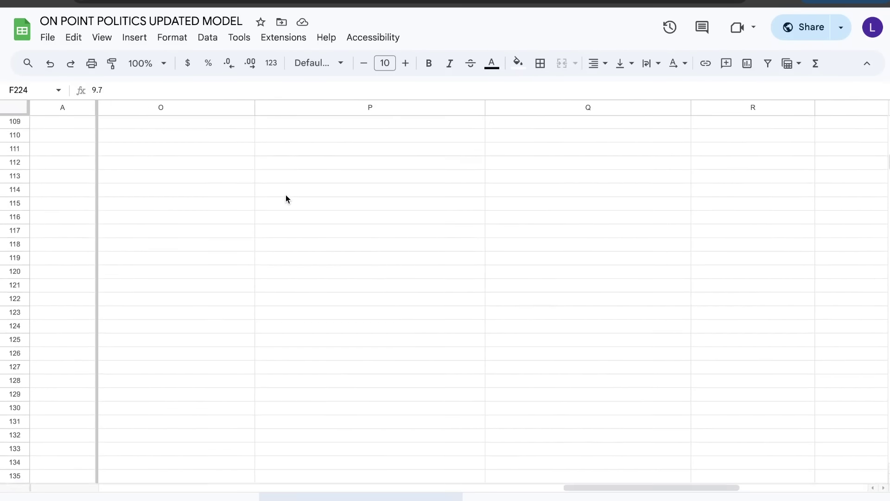
{"action": "scroll", "coordinate": [286, 198], "scroll_direction": "down", "scroll_amount": 10}
{"action": "scroll", "coordinate": [286, 199], "scroll_direction": "right", "scroll_amount": 8}
{"action": "scroll", "coordinate": [284, 201], "scroll_direction": "up", "scroll_amount": 3}
{"action": "scroll", "coordinate": [283, 200], "scroll_direction": "right", "scroll_amount": 2}
{"action": "scroll", "coordinate": [283, 200], "scroll_direction": "down", "scroll_amount": 1}
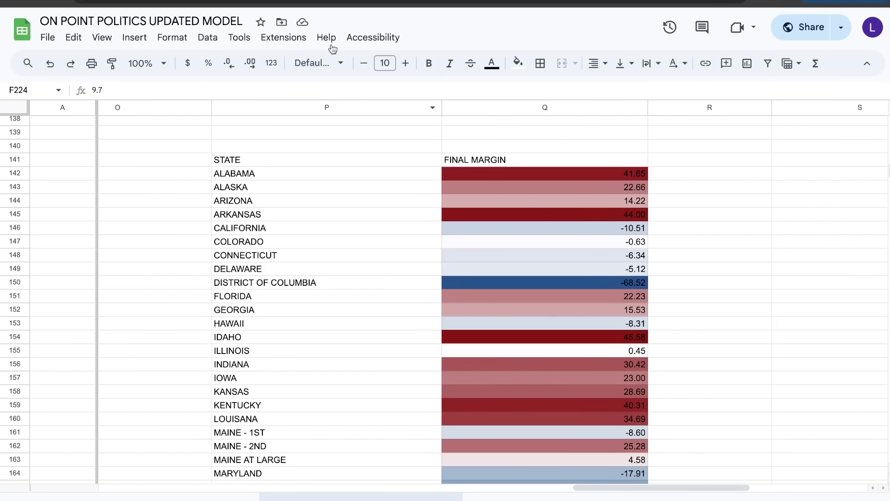
Step: On the electoral map, fill ID, MT, UT, WY, ND, SD, NE-03, KS, OK, TX, AR, LA, MS, TN, KY and IN in the darkest Trump shade
{"action": "left_click", "coordinate": [291, 4]}
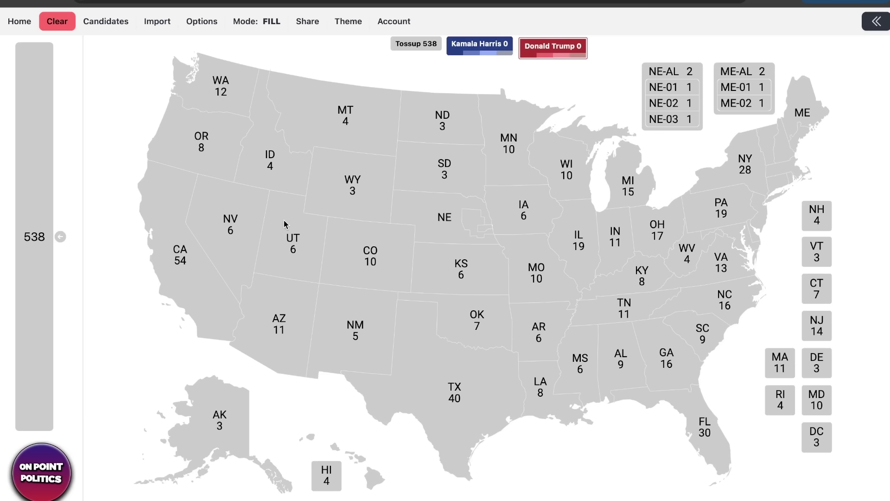
{"action": "mouse_move", "coordinate": [284, 224]}
{"action": "left_mouse_down"}
{"action": "mouse_move", "coordinate": [270, 159]}
{"action": "mouse_move", "coordinate": [352, 186]}
{"action": "mouse_move", "coordinate": [443, 176]}
{"action": "mouse_move", "coordinate": [444, 166]}
{"action": "mouse_move", "coordinate": [460, 271]}
{"action": "mouse_move", "coordinate": [454, 384]}
{"action": "mouse_move", "coordinate": [601, 384]}
{"action": "mouse_move", "coordinate": [579, 361]}
{"action": "mouse_move", "coordinate": [626, 278]}
{"action": "mouse_move", "coordinate": [617, 241]}
{"action": "mouse_move", "coordinate": [688, 267]}
{"action": "left_mouse_up"}
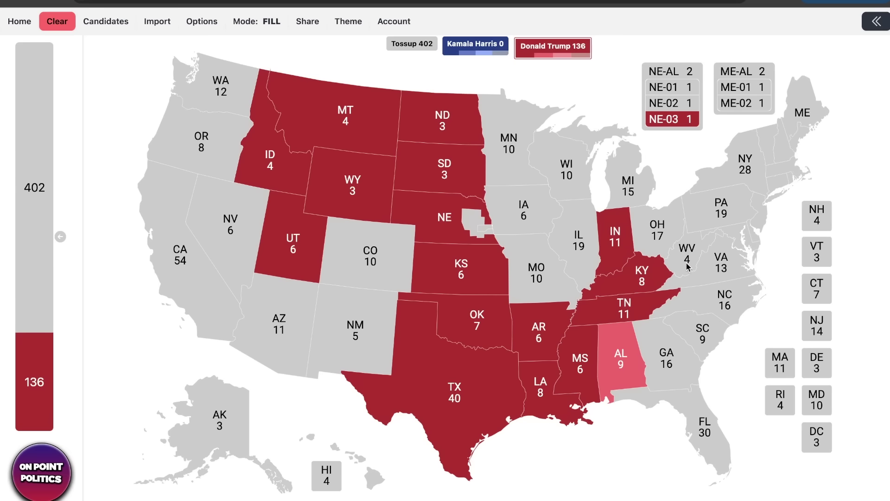
Step: Fill West Virginia, Alabama, South Carolina, Florida, Missouri, Iowa, Ohio, Alaska, NE-AL, NE-01 and ME-02 in the darkest Trump shade
{"action": "left_click", "coordinate": [688, 267]}
{"action": "left_click", "coordinate": [620, 366]}
{"action": "left_click", "coordinate": [702, 334]}
{"action": "left_click", "coordinate": [707, 431]}
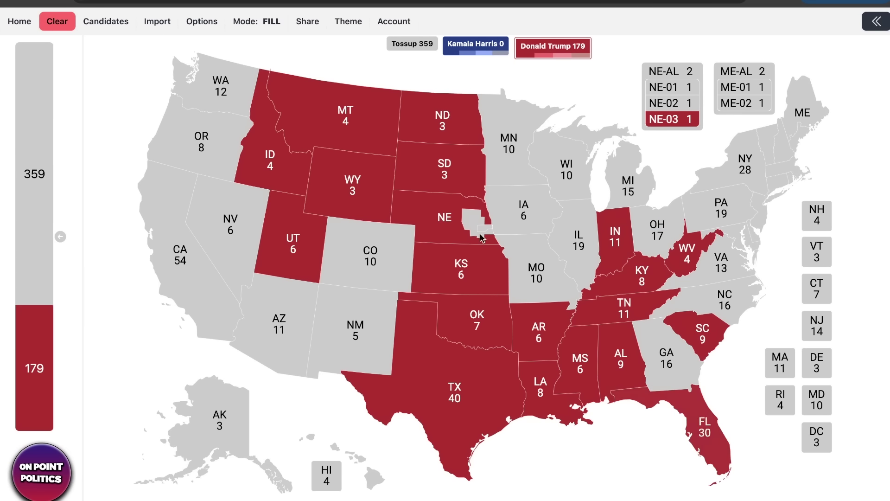
{"action": "left_click", "coordinate": [543, 257]}
{"action": "left_click", "coordinate": [523, 209]}
{"action": "left_click", "coordinate": [657, 229]}
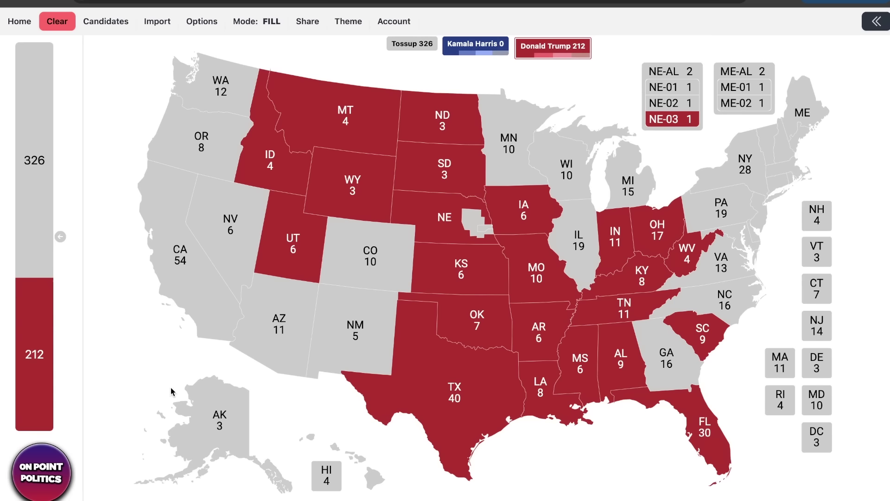
{"action": "left_click", "coordinate": [179, 452]}
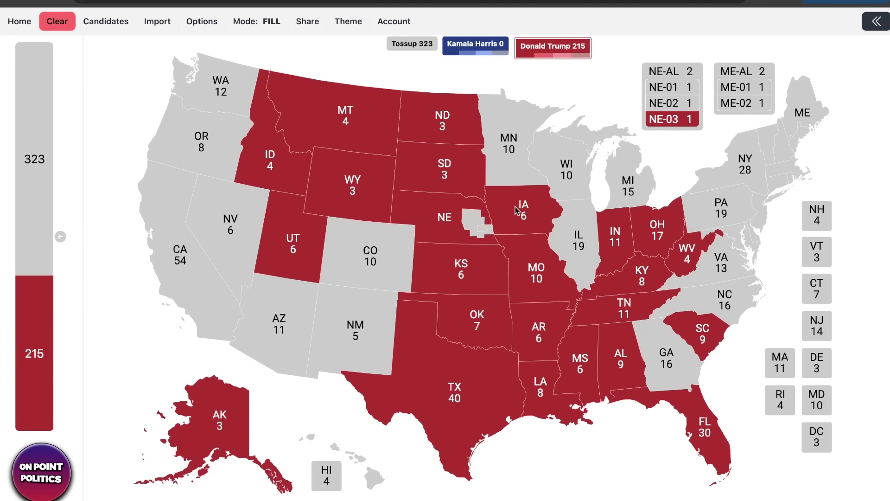
{"action": "left_click", "coordinate": [687, 75]}
{"action": "left_click", "coordinate": [744, 102]}
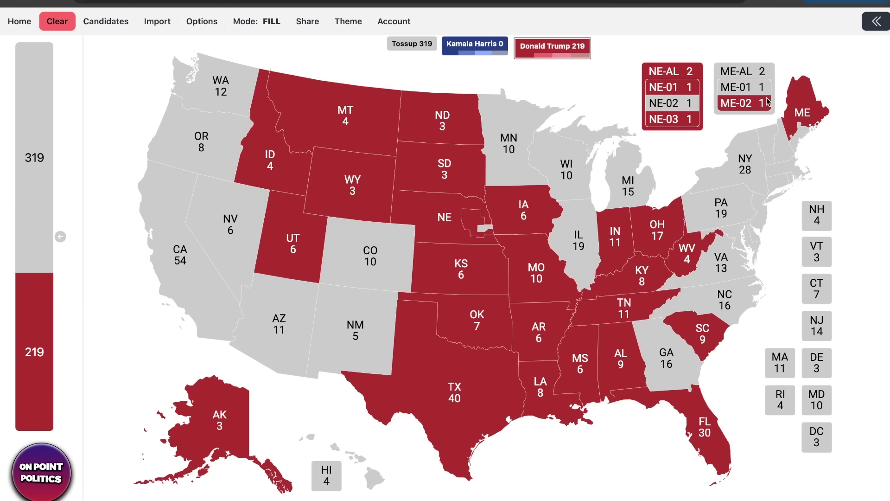
Step: Consult the spreadsheet's final margins and fill California, Maryland, DC, Massachusetts and Vermont on the map in the darkest Harris shade
{"action": "left_click", "coordinate": [488, 56]}
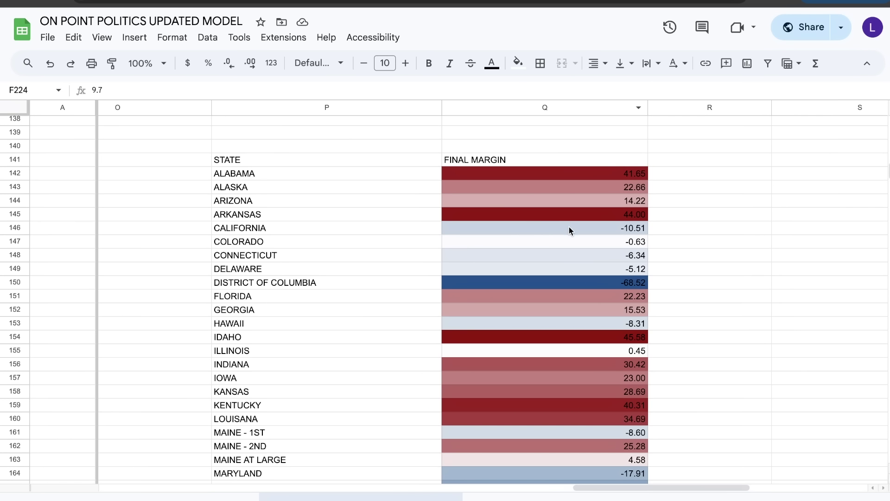
{"action": "left_click", "coordinate": [569, 229]}
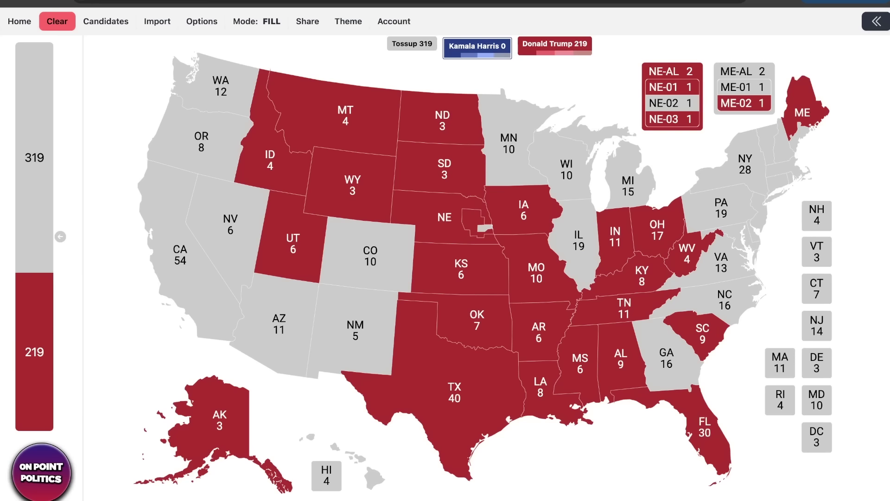
{"action": "left_click", "coordinate": [183, 258]}
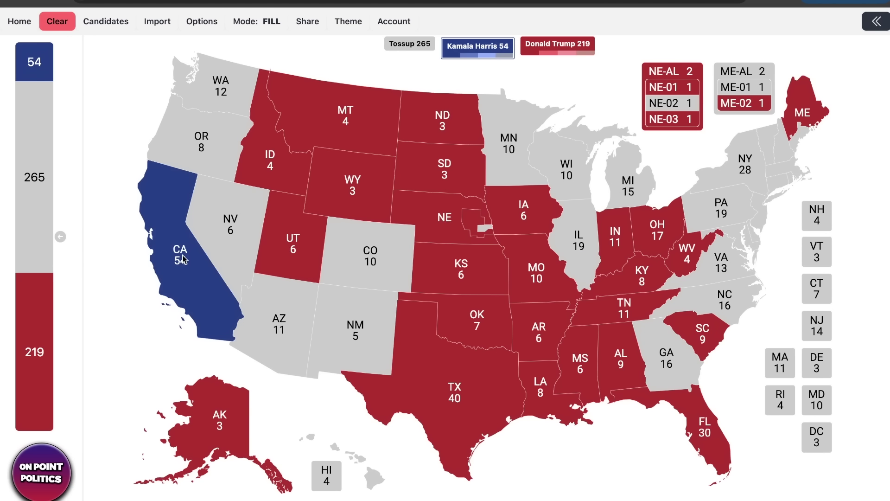
{"action": "left_click", "coordinate": [827, 405]}
{"action": "left_click", "coordinate": [816, 437]}
{"action": "left_click", "coordinate": [779, 362]}
{"action": "left_click", "coordinate": [817, 243]}
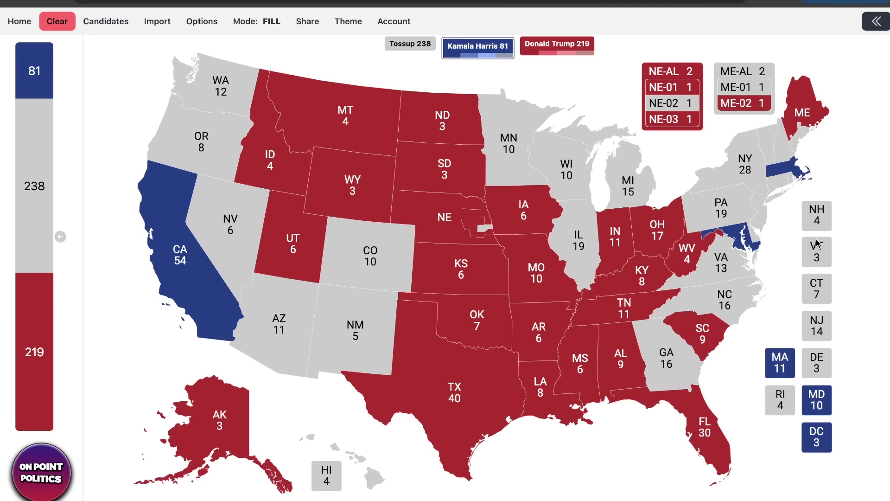
{"action": "left_click", "coordinate": [817, 244]}
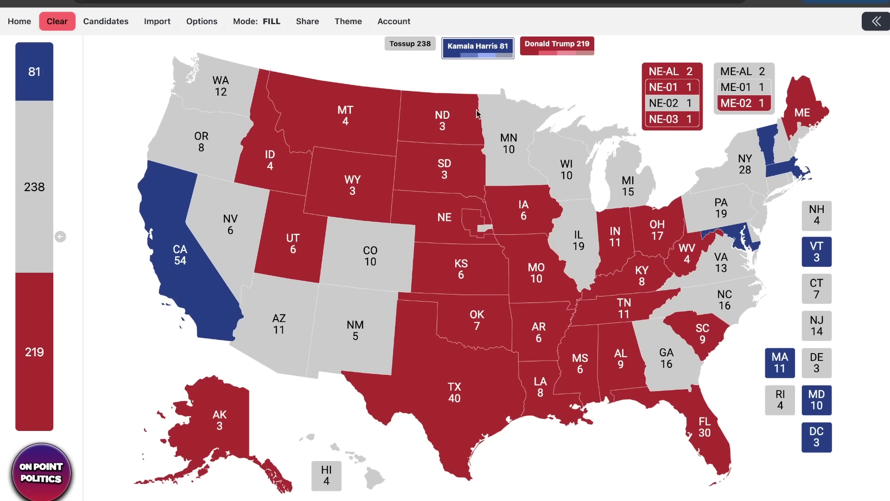
Step: Check Wisconsin's final margin in the spreadsheet and fill Wisconsin on the map in the darkest Trump shade
{"action": "left_click", "coordinate": [576, 47]}
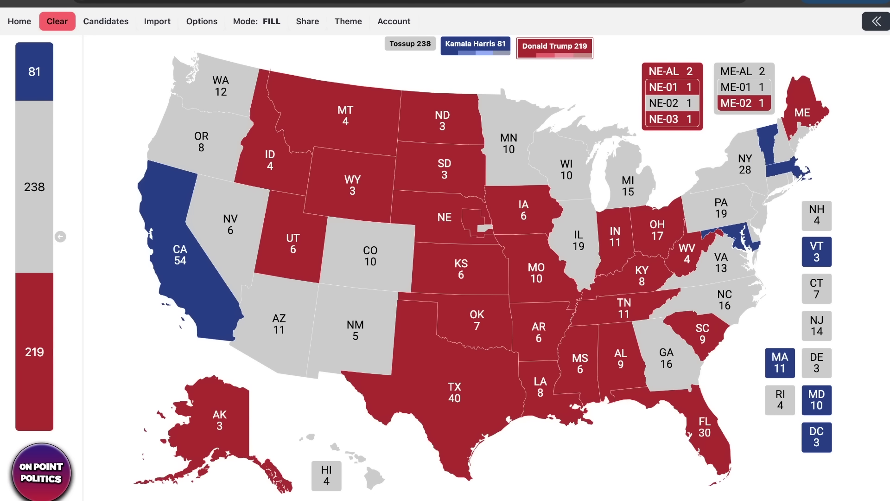
{"action": "key", "text": "ctrl+Tab"}
{"action": "key", "text": "ctrl+shift+Tab"}
{"action": "key", "text": "ctrl+Tab"}
{"action": "scroll", "coordinate": [366, 252], "scroll_direction": "down", "scroll_amount": 12}
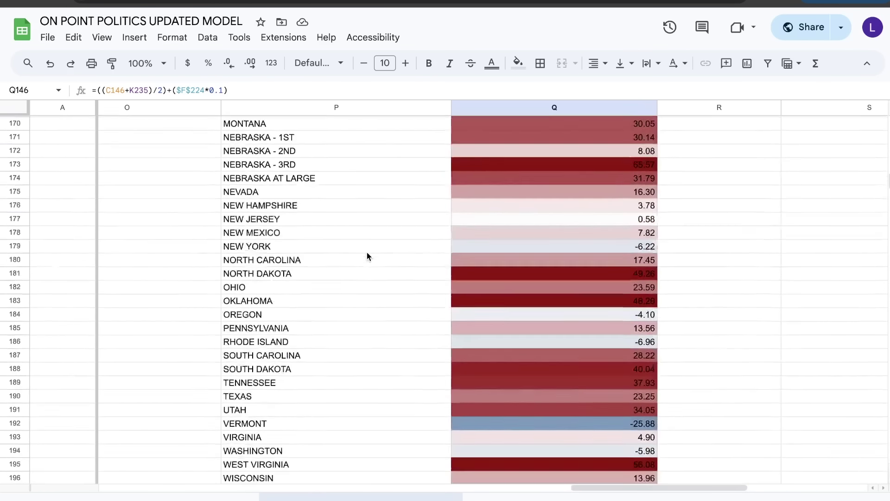
{"action": "scroll", "coordinate": [653, 308], "scroll_direction": "up", "scroll_amount": 1}
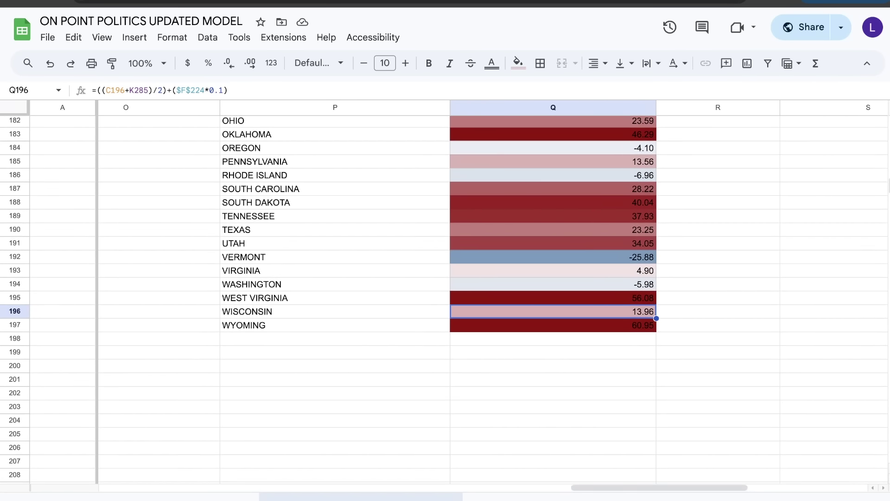
{"action": "key", "text": "ctrl+shift+Tab"}
{"action": "left_click", "coordinate": [556, 189]}
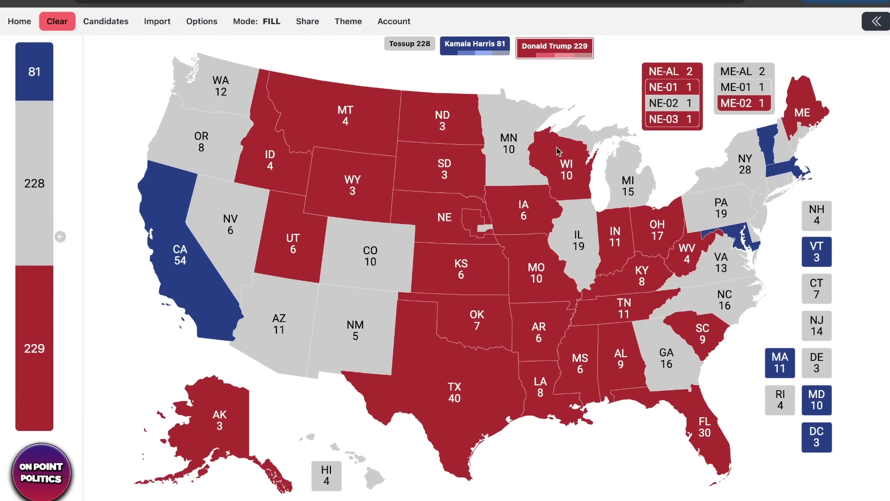
Step: Check Michigan's final margin in the spreadsheet and fill Michigan on the map in the darkest Trump shade
{"action": "key", "text": "ctrl+Tab"}
{"action": "scroll", "coordinate": [469, 265], "scroll_direction": "up", "scroll_amount": 5}
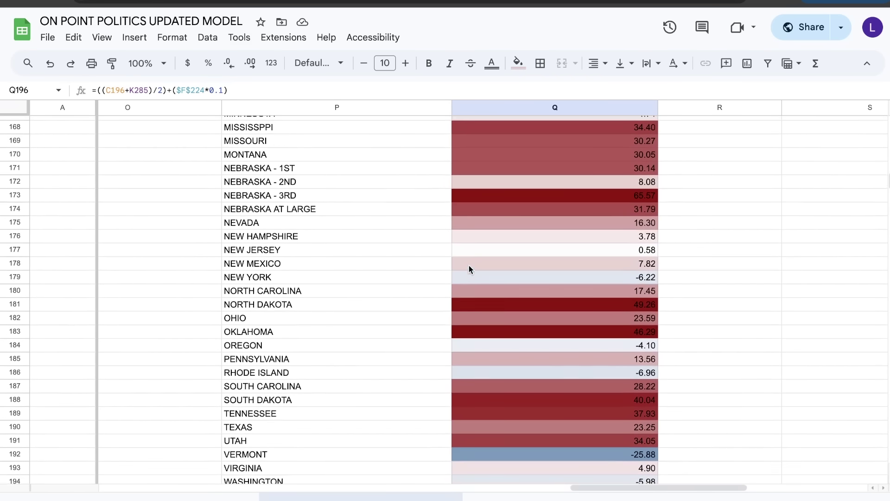
{"action": "scroll", "coordinate": [314, 198], "scroll_direction": "up", "scroll_amount": 2}
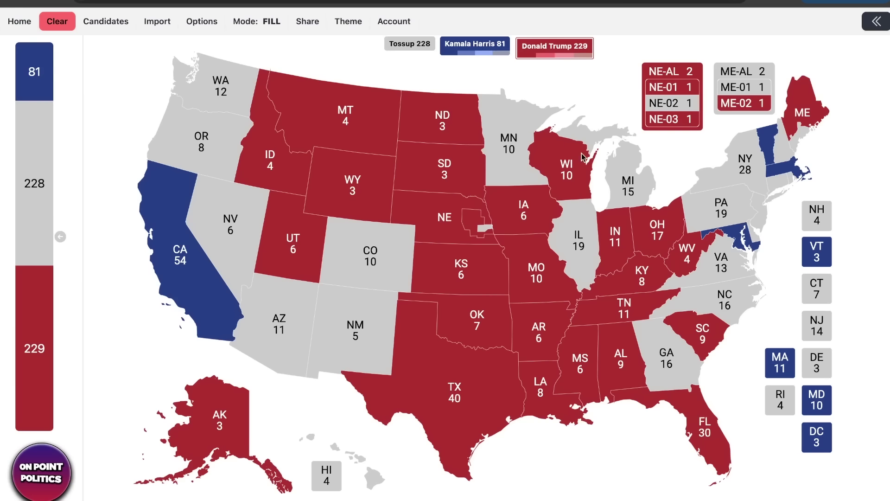
{"action": "key", "text": "ctrl+Tab"}
{"action": "left_click", "coordinate": [617, 186]}
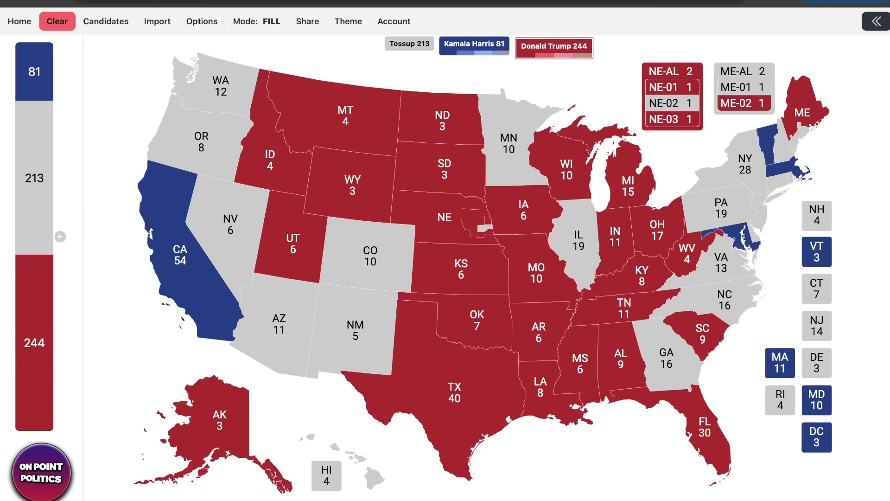
Step: Check Pennsylvania's final margin in the spreadsheet and fill Pennsylvania on the map in the darkest Trump shade
{"action": "key", "text": "ctrl+Tab"}
{"action": "scroll", "coordinate": [302, 221], "scroll_direction": "down", "scroll_amount": 1}
{"action": "scroll", "coordinate": [302, 221], "scroll_direction": "up", "scroll_amount": 1}
{"action": "scroll", "coordinate": [300, 221], "scroll_direction": "up", "scroll_amount": 2}
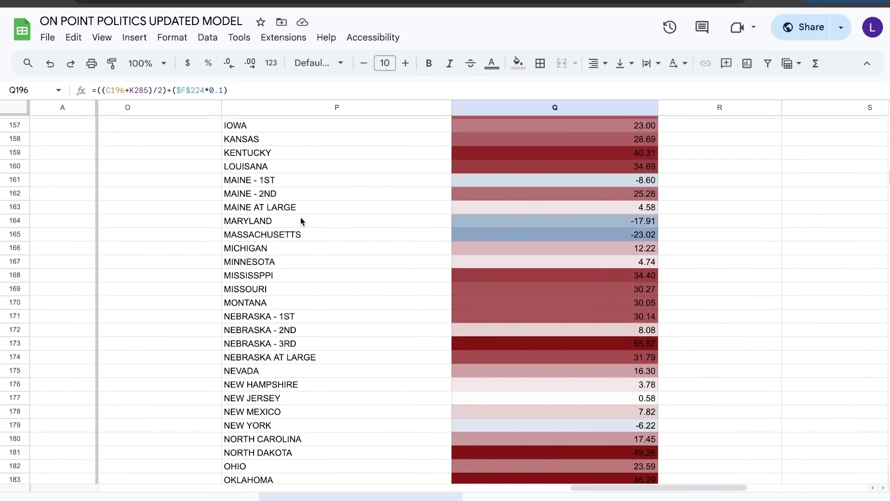
{"action": "scroll", "coordinate": [300, 221], "scroll_direction": "down", "scroll_amount": 5}
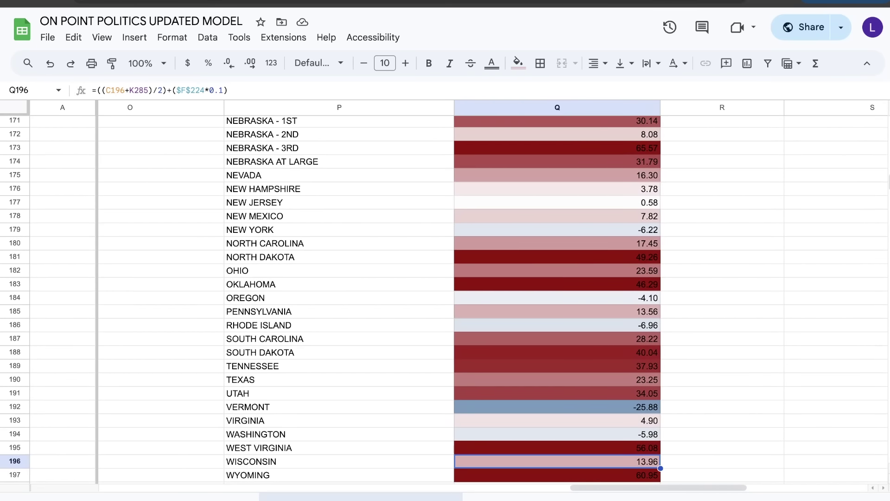
{"action": "key", "text": "ctrl+Tab"}
{"action": "left_click", "coordinate": [747, 217]}
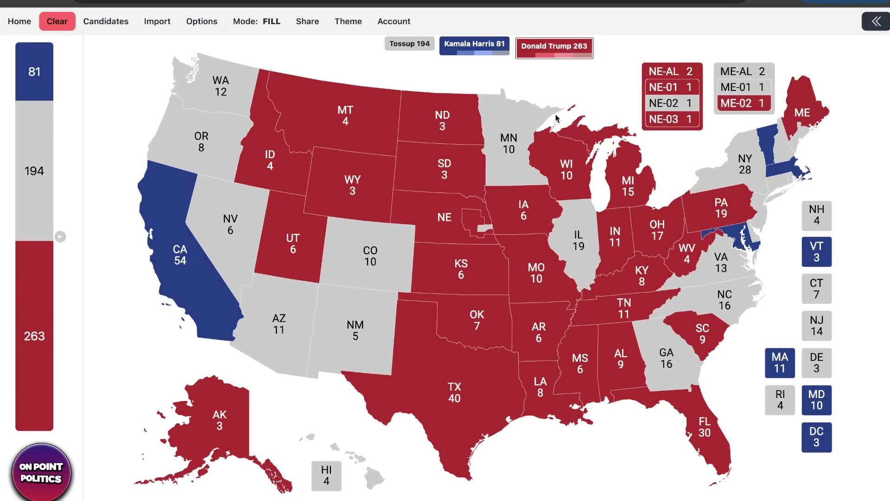
Step: Switch to the map.jacksonjude.com past elections map and examine the 2020 county results for Wisconsin and Michigan
{"action": "key", "text": "ctrl+Tab"}
{"action": "left_click", "coordinate": [397, 169]}
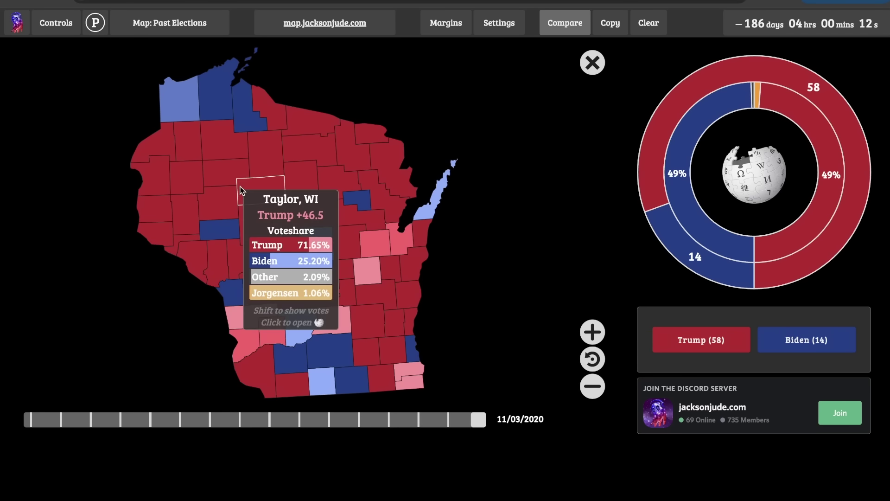
{"action": "left_click", "coordinate": [593, 62]}
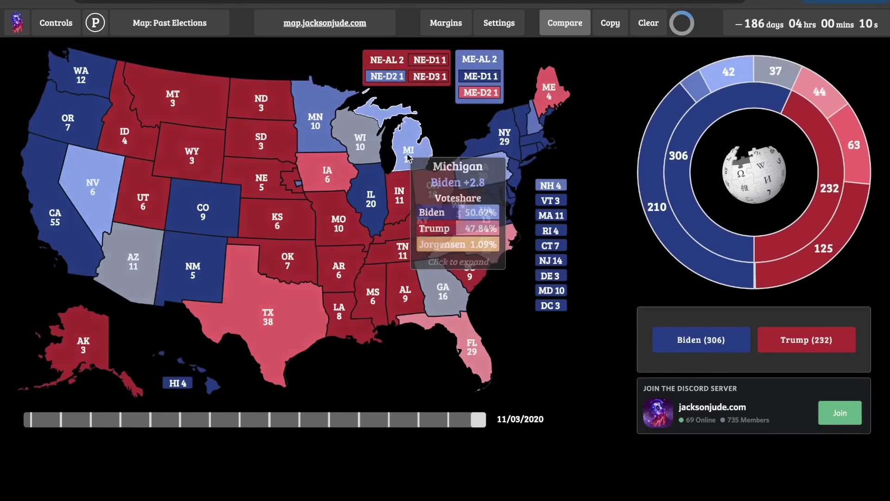
{"action": "left_click", "coordinate": [419, 163]}
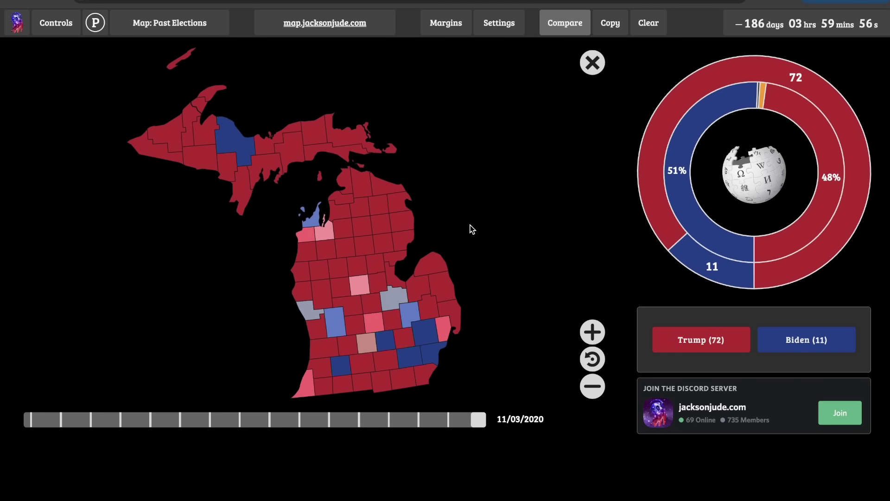
{"action": "left_click", "coordinate": [595, 64]}
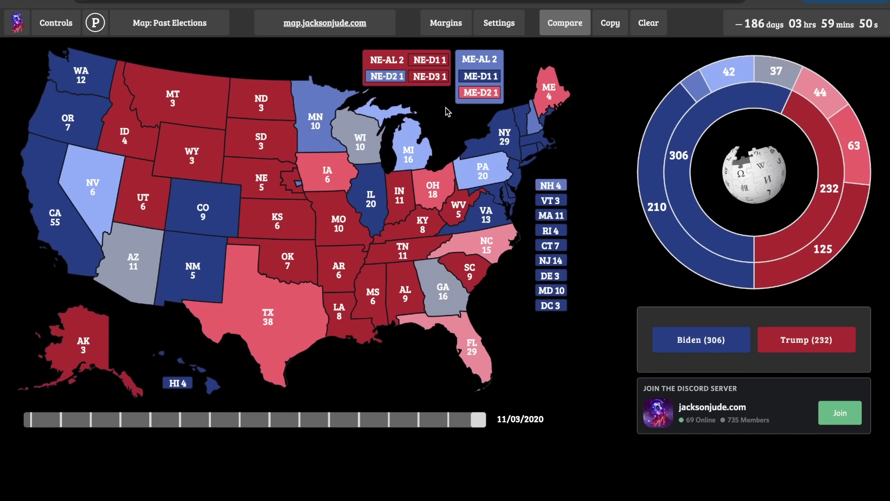
Step: Check North Carolina's final margin in the spreadsheet and assign North Carolina to Trump on the electoral map
{"action": "key", "text": "ctrl+Tab"}
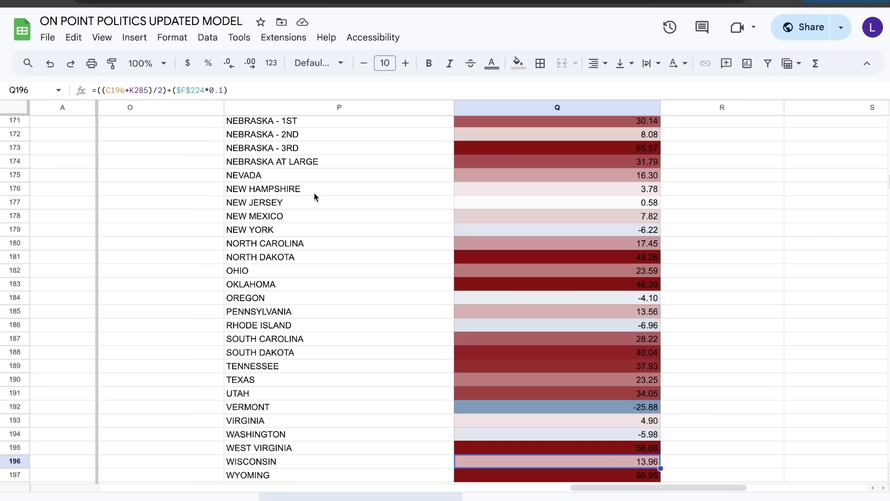
{"action": "scroll", "coordinate": [313, 193], "scroll_direction": "down", "scroll_amount": 2}
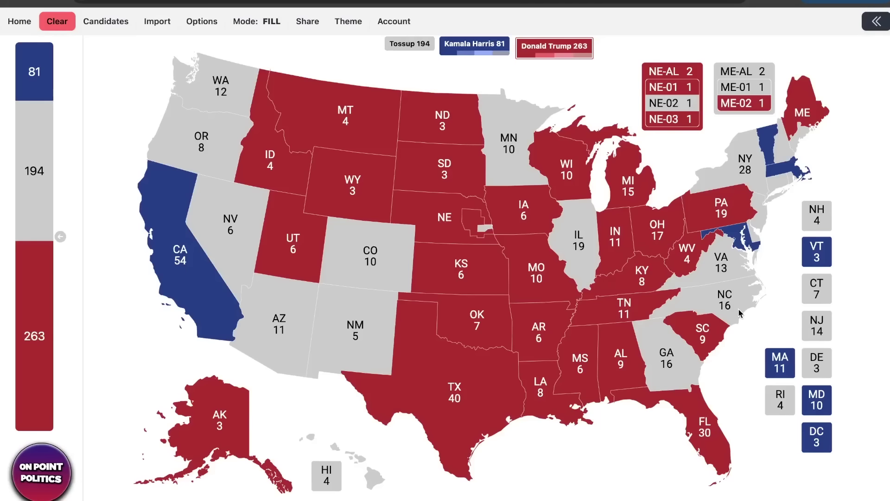
{"action": "left_click", "coordinate": [739, 314]}
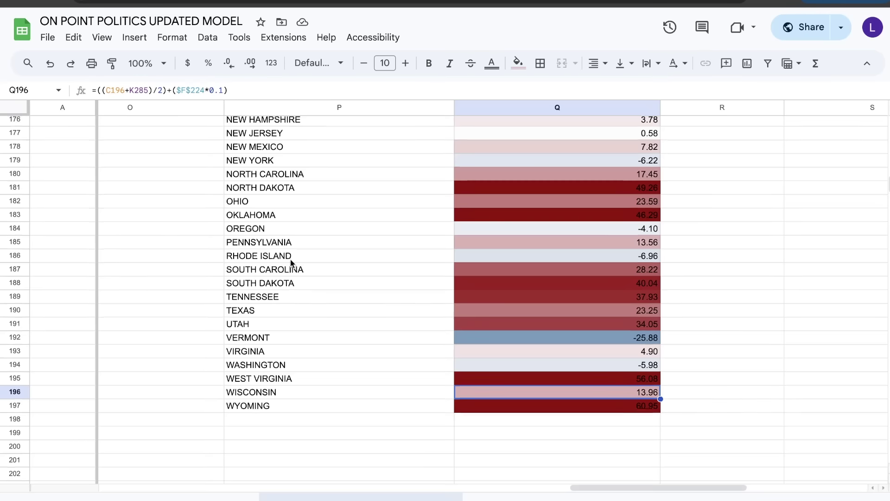
Step: Check the final margins for Georgia and Arizona in the spreadsheet and fill both states on the map in the darkest Trump shade
{"action": "scroll", "coordinate": [290, 259], "scroll_direction": "up", "scroll_amount": 8}
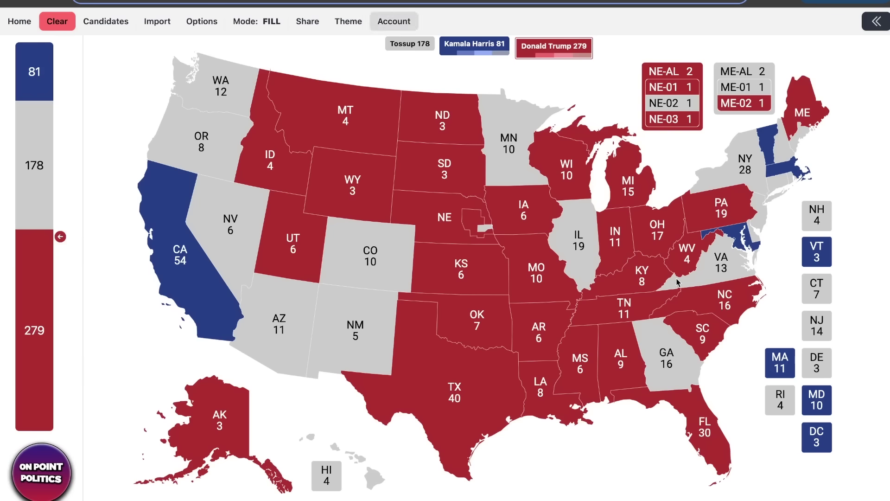
{"action": "left_click", "coordinate": [666, 360]}
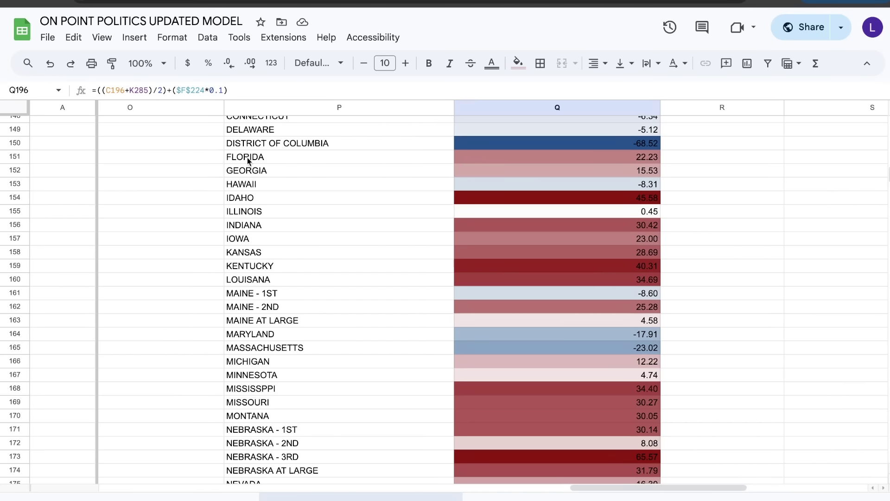
{"action": "scroll", "coordinate": [251, 162], "scroll_direction": "up", "scroll_amount": 5}
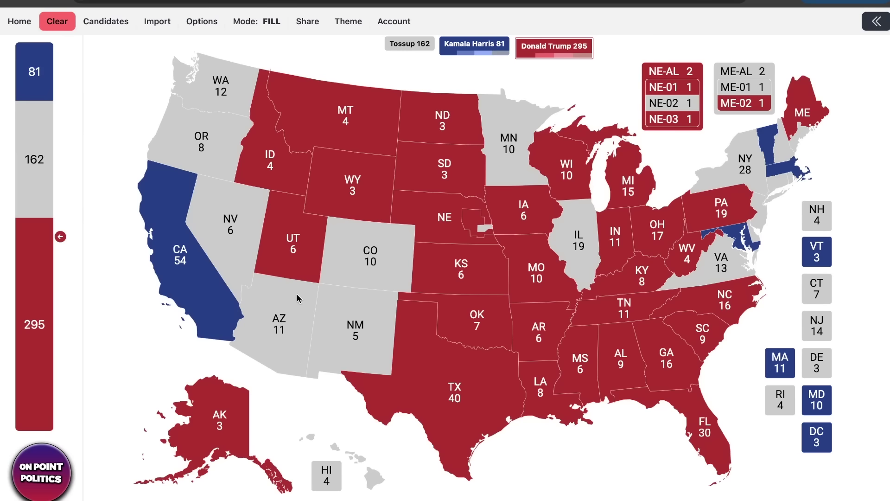
{"action": "left_click", "coordinate": [297, 289]}
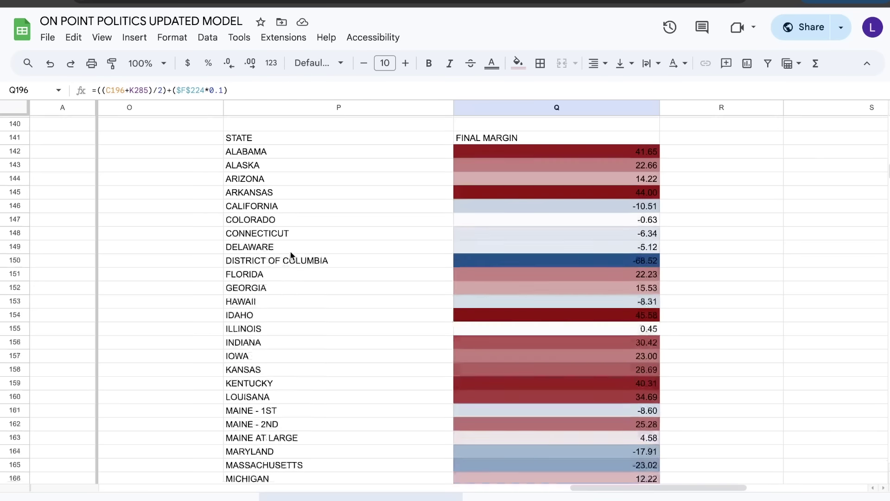
Step: Check Nevada's final margin in the spreadsheet and fill Nevada on the map in the darkest Trump shade
{"action": "scroll", "coordinate": [291, 251], "scroll_direction": "down", "scroll_amount": 5}
{"action": "scroll", "coordinate": [290, 251], "scroll_direction": "down", "scroll_amount": 1}
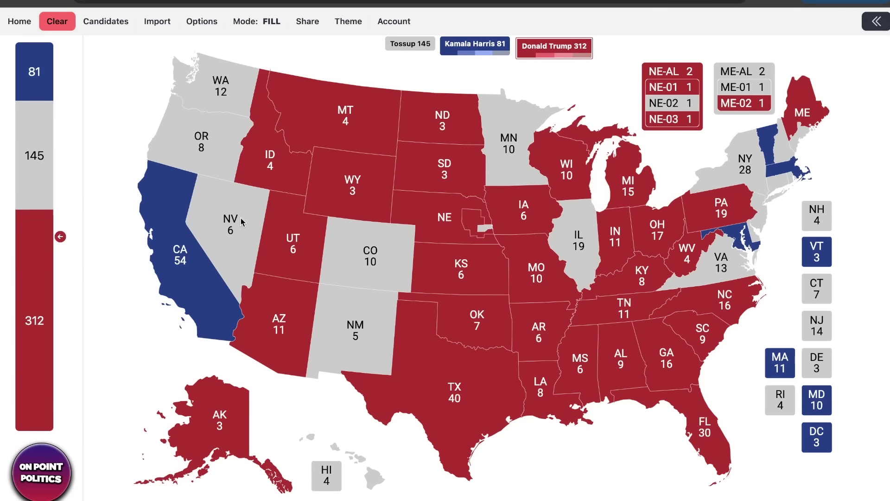
{"action": "left_click", "coordinate": [240, 221]}
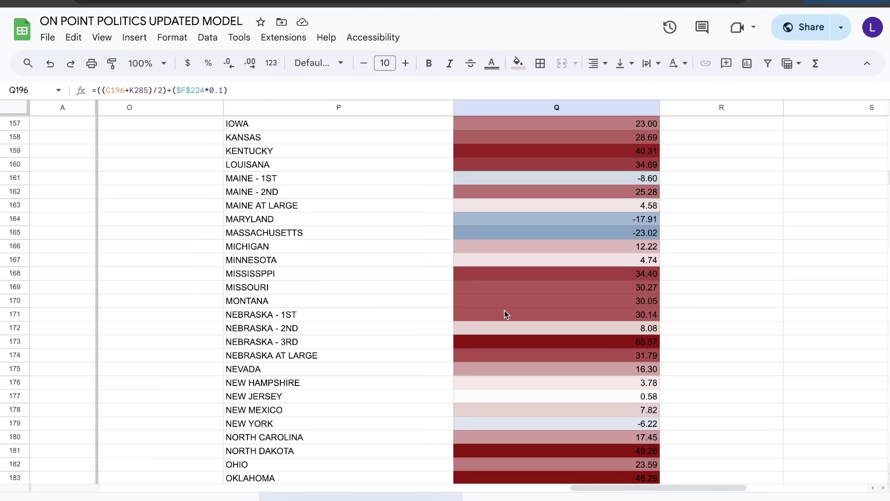
Step: Check the final margins in the spreadsheet and fill Hawaii and Washington on the map in the second-darkest Harris shade
{"action": "scroll", "coordinate": [504, 310], "scroll_direction": "up", "scroll_amount": 5}
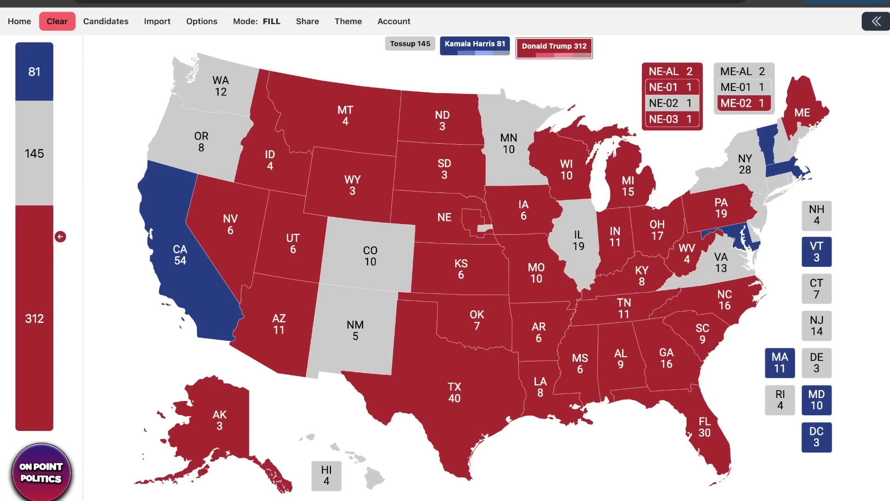
{"action": "left_click", "coordinate": [499, 50]}
{"action": "left_click", "coordinate": [378, 484]}
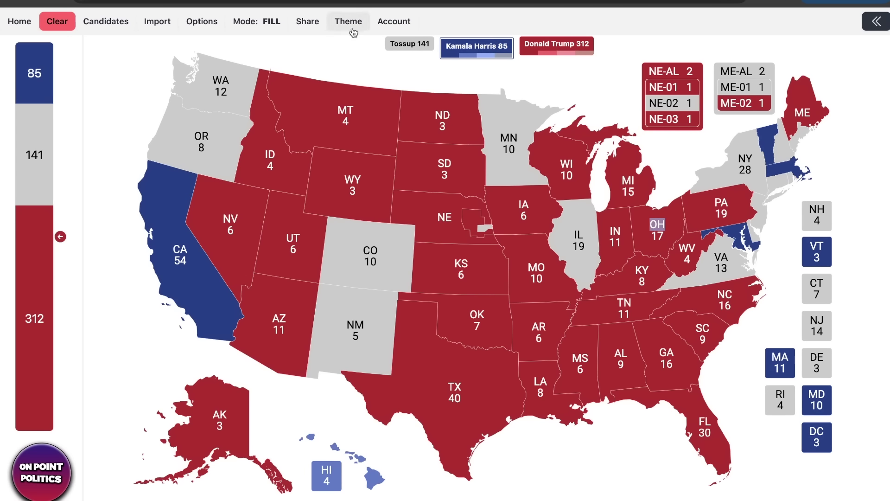
{"action": "left_click", "coordinate": [207, 70]}
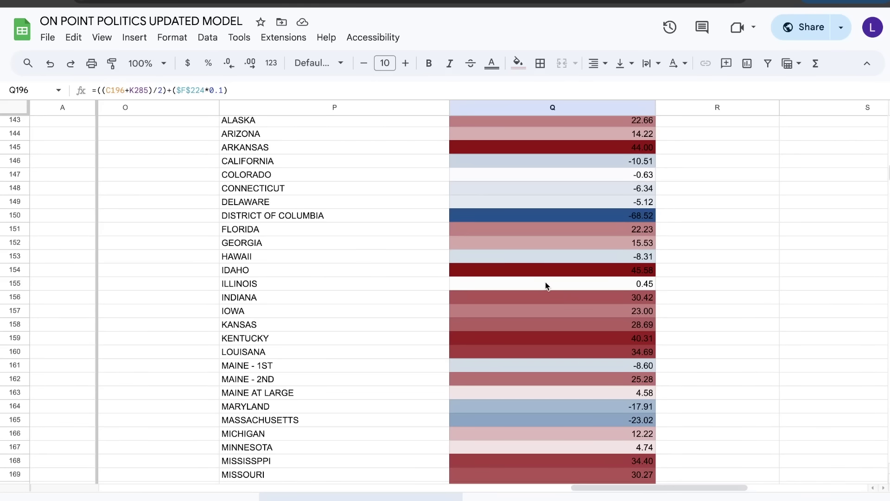
Step: Check the final margins for Connecticut and Delaware and fill both states on the map in the second-darkest Harris shade
{"action": "scroll", "coordinate": [545, 282], "scroll_direction": "up", "scroll_amount": 1}
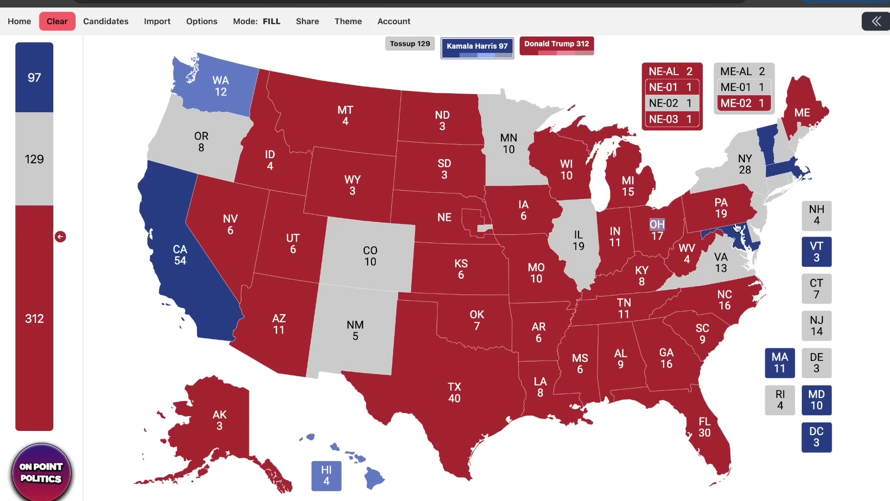
{"action": "left_click", "coordinate": [816, 291]}
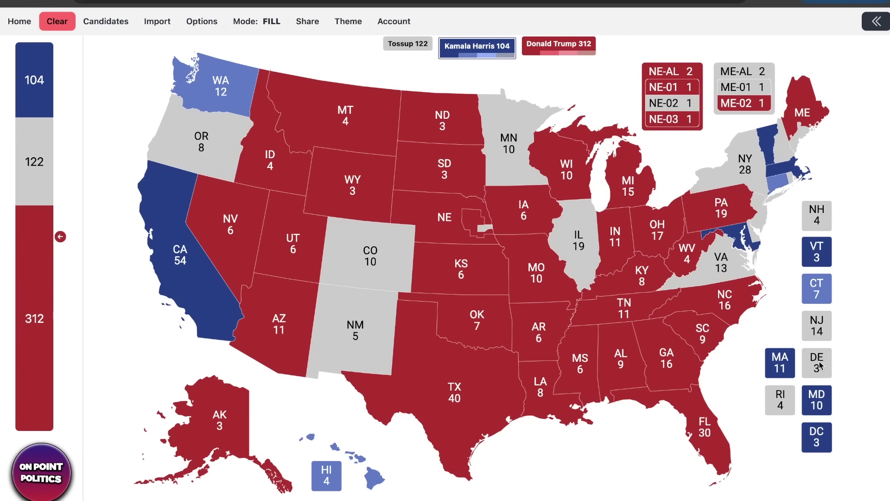
{"action": "left_click", "coordinate": [817, 363]}
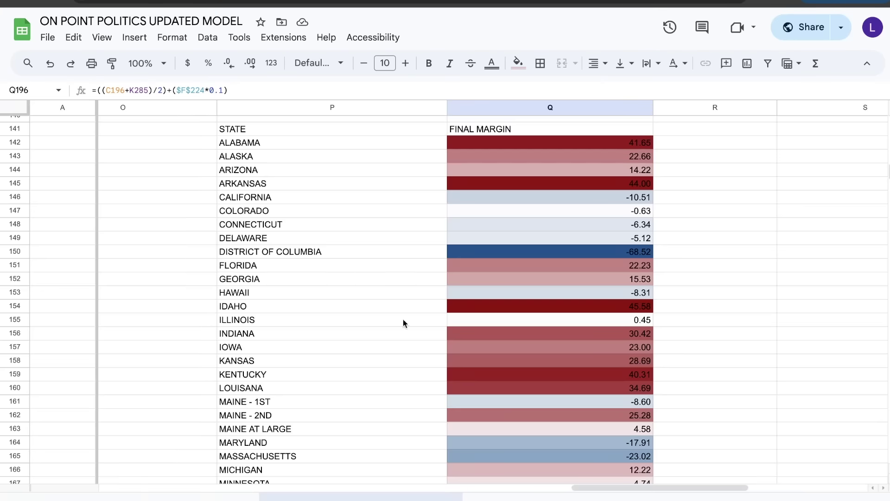
Step: Check the final margins for Rhode Island and New York and fill both states on the map in the second-darkest Harris shade
{"action": "scroll", "coordinate": [416, 336], "scroll_direction": "down", "scroll_amount": 6}
{"action": "scroll", "coordinate": [416, 336], "scroll_direction": "down", "scroll_amount": 4}
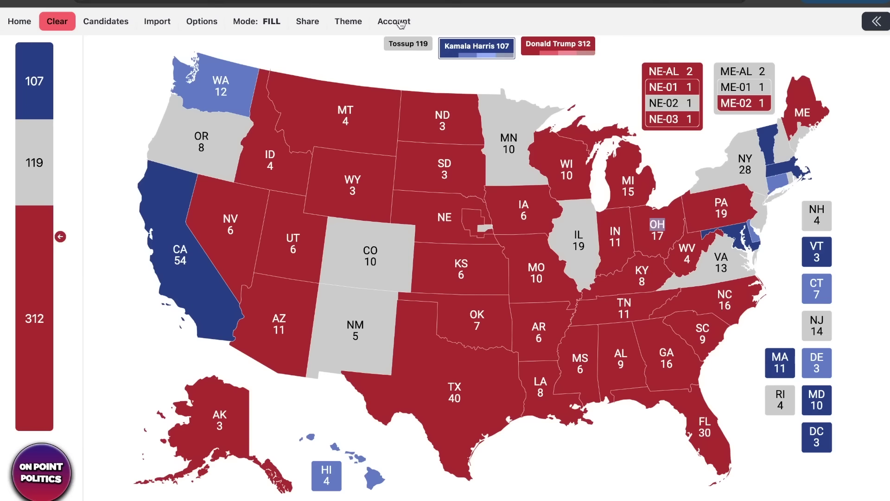
{"action": "left_click", "coordinate": [780, 400]}
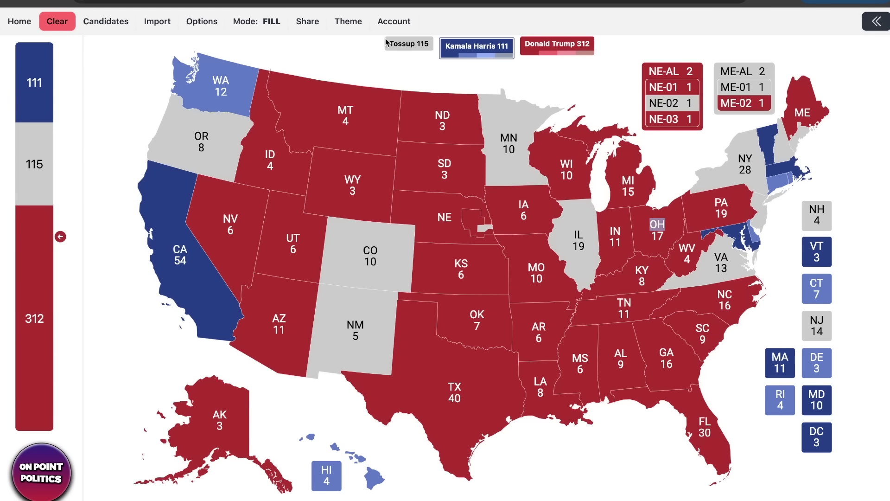
{"action": "left_click", "coordinate": [562, 77]}
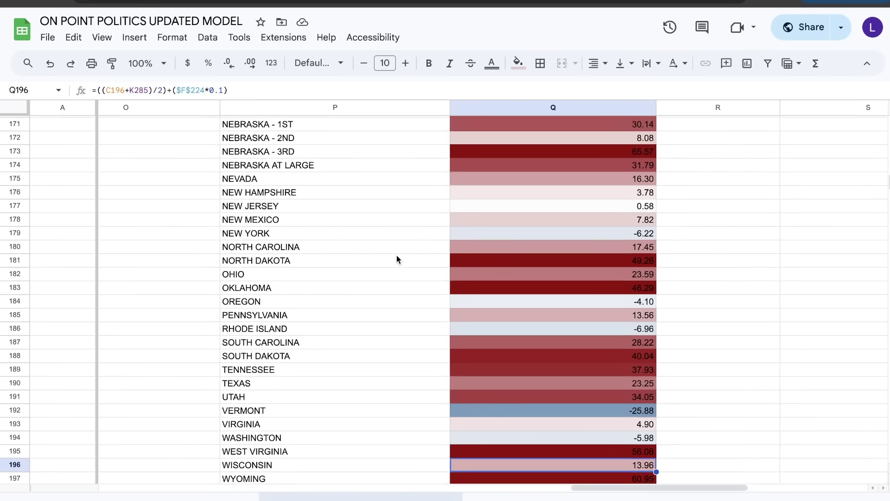
{"action": "scroll", "coordinate": [397, 255], "scroll_direction": "up", "scroll_amount": 2}
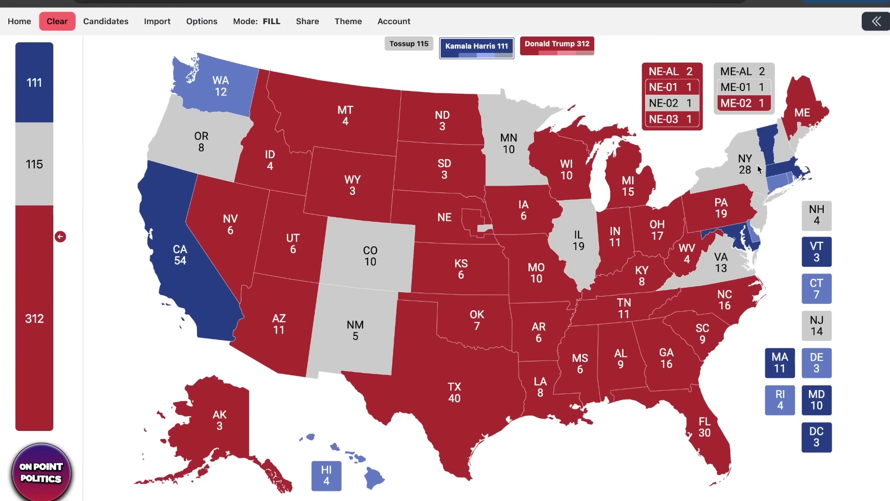
{"action": "left_click", "coordinate": [759, 169]}
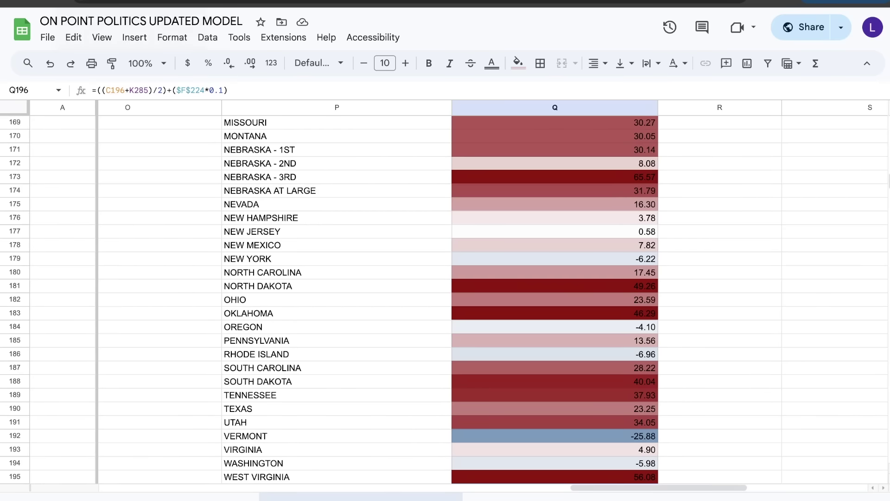
Step: Check New Mexico's final margin in the spreadsheet and fill New Mexico on the map in the second-darkest Trump shade
{"action": "scroll", "coordinate": [419, 213], "scroll_direction": "up", "scroll_amount": 3}
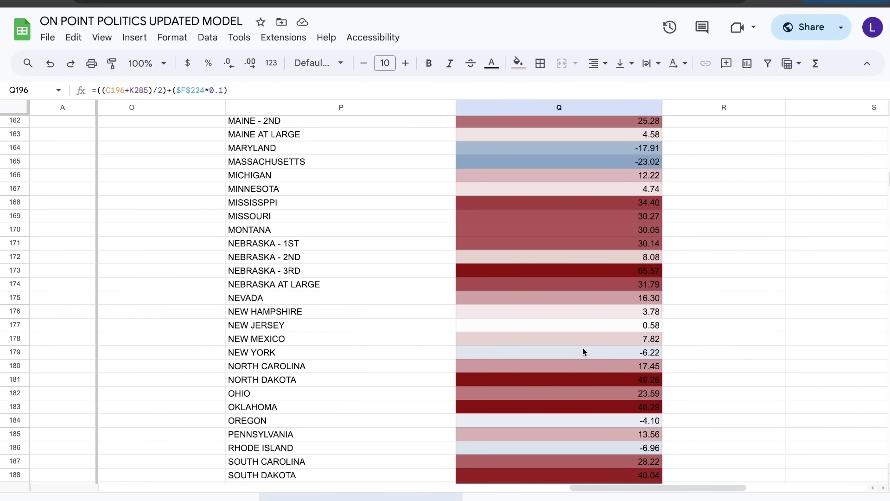
{"action": "left_click", "coordinate": [434, 6]}
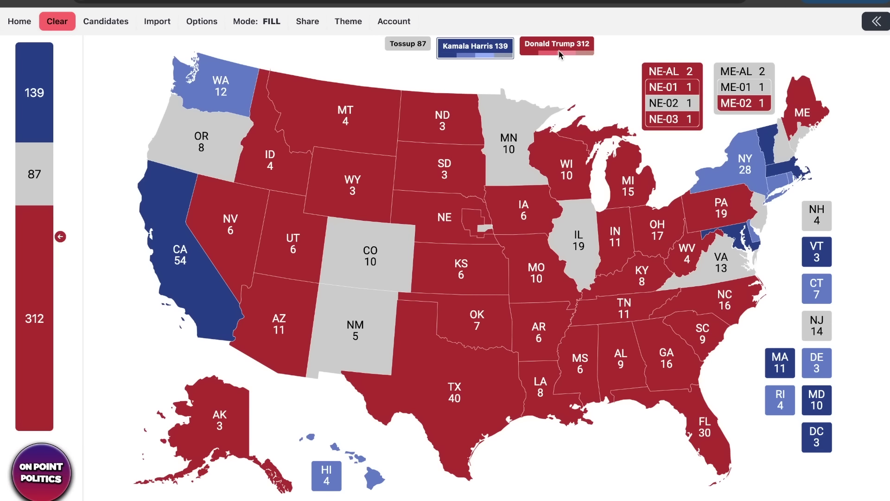
{"action": "left_click", "coordinate": [559, 46]}
{"action": "left_click", "coordinate": [388, 315]}
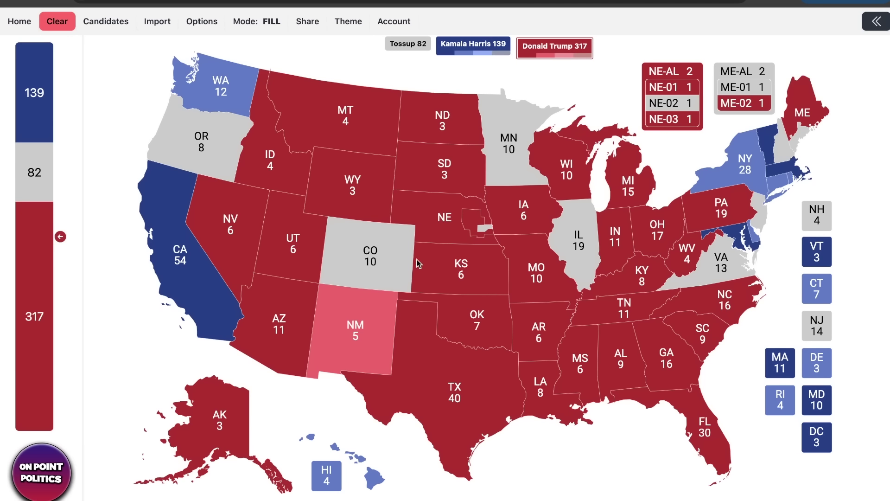
Step: Check the final margin for Maine's 1st district in the spreadsheet and fill ME-01 on the map in the second-darkest Harris shade
{"action": "left_click", "coordinate": [140, 3]}
{"action": "scroll", "coordinate": [403, 253], "scroll_direction": "down", "scroll_amount": 3}
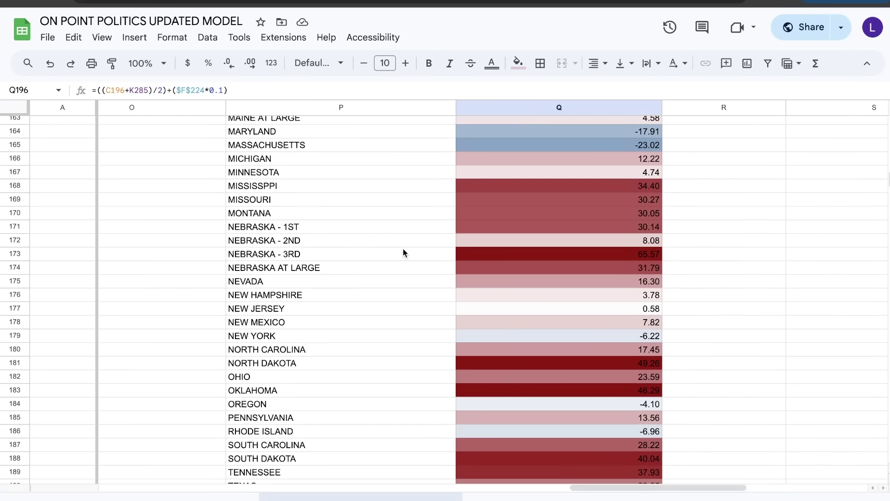
{"action": "scroll", "coordinate": [574, 234], "scroll_direction": "up", "scroll_amount": 2}
{"action": "scroll", "coordinate": [574, 232], "scroll_direction": "up", "scroll_amount": 3}
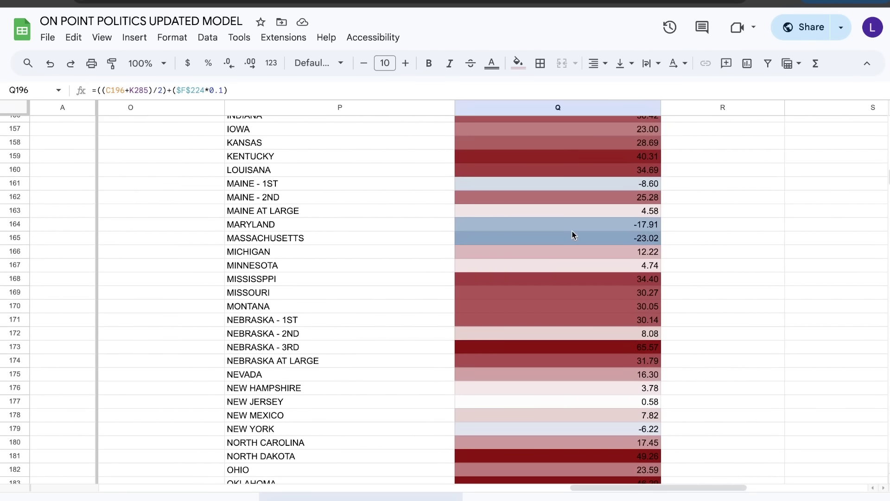
{"action": "left_click", "coordinate": [373, 2]}
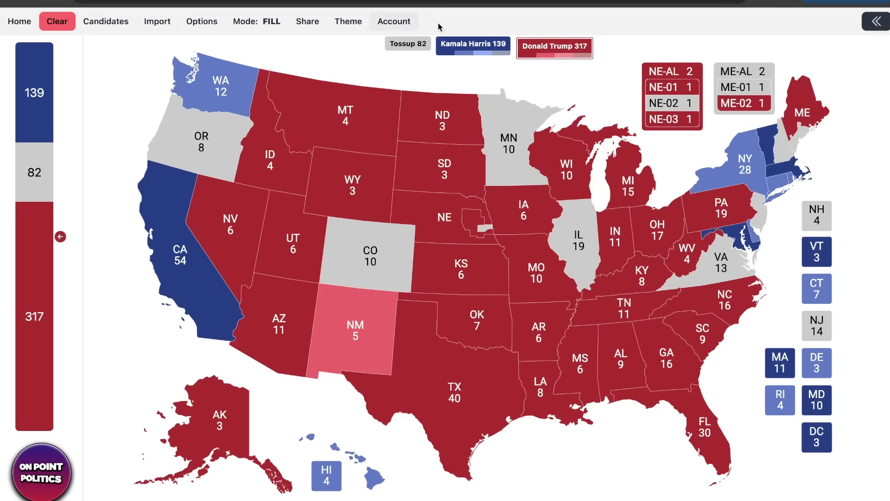
{"action": "left_click", "coordinate": [475, 47]}
{"action": "left_click", "coordinate": [745, 87]}
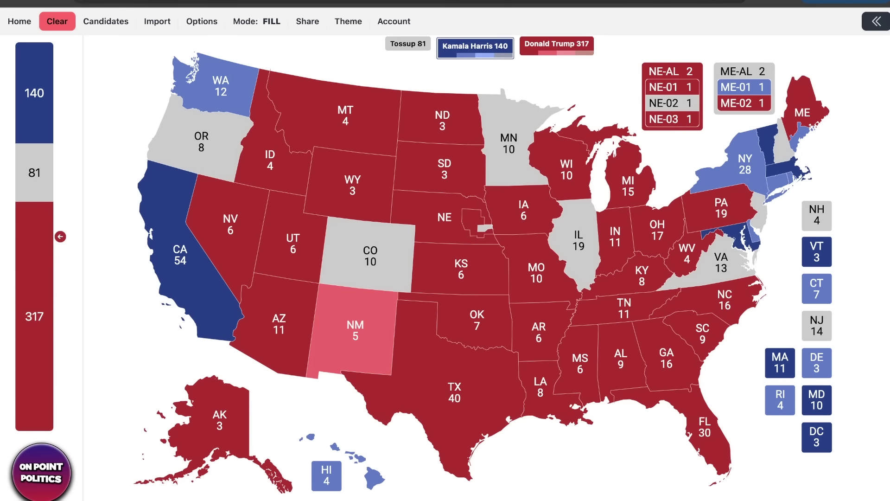
Step: Check Oregon's final margin in the spreadsheet and fill Oregon on the map in the third, lighter Harris shade
{"action": "left_click", "coordinate": [154, 5]}
{"action": "scroll", "coordinate": [338, 216], "scroll_direction": "down", "scroll_amount": 4}
{"action": "scroll", "coordinate": [338, 216], "scroll_direction": "down", "scroll_amount": 3}
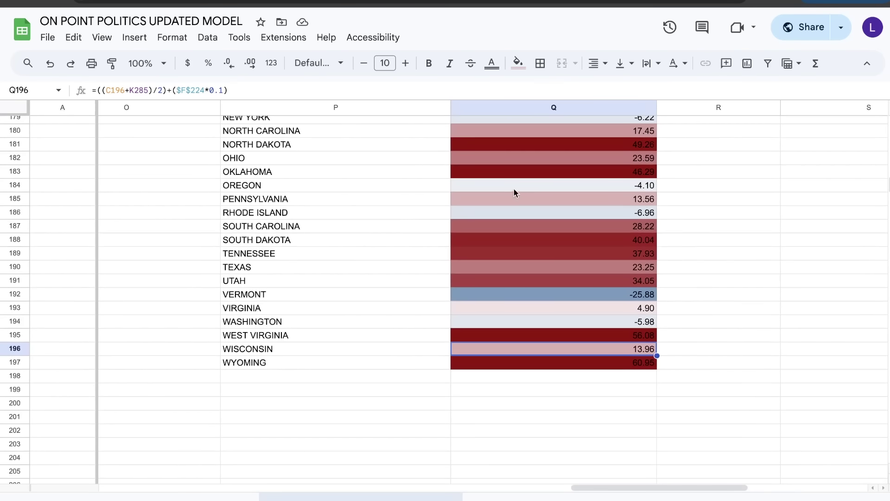
{"action": "left_click", "coordinate": [92, 4]}
{"action": "left_click", "coordinate": [201, 141]}
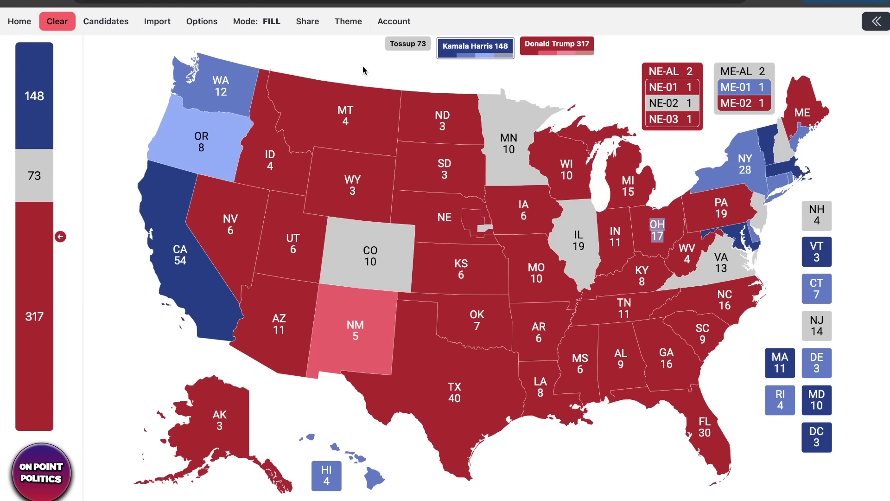
Step: Review the remaining final margins in the spreadsheet and fill Virginia on the map in the third, lighter Trump shade
{"action": "left_click", "coordinate": [153, 5]}
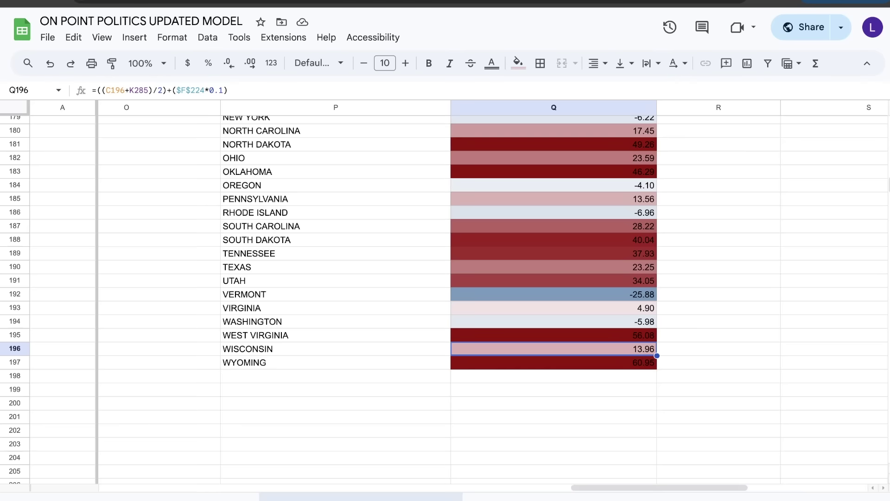
{"action": "scroll", "coordinate": [313, 195], "scroll_direction": "up", "scroll_amount": 10}
{"action": "scroll", "coordinate": [313, 197], "scroll_direction": "up", "scroll_amount": 2}
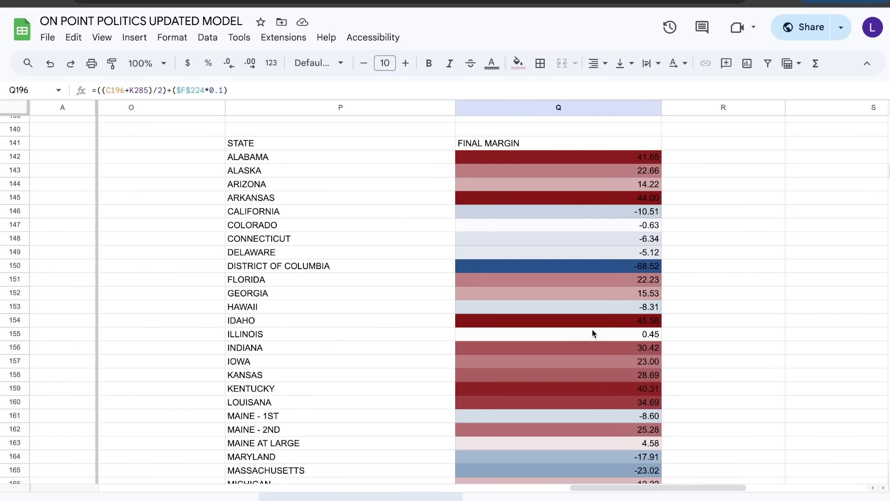
{"action": "left_click", "coordinate": [92, 3]}
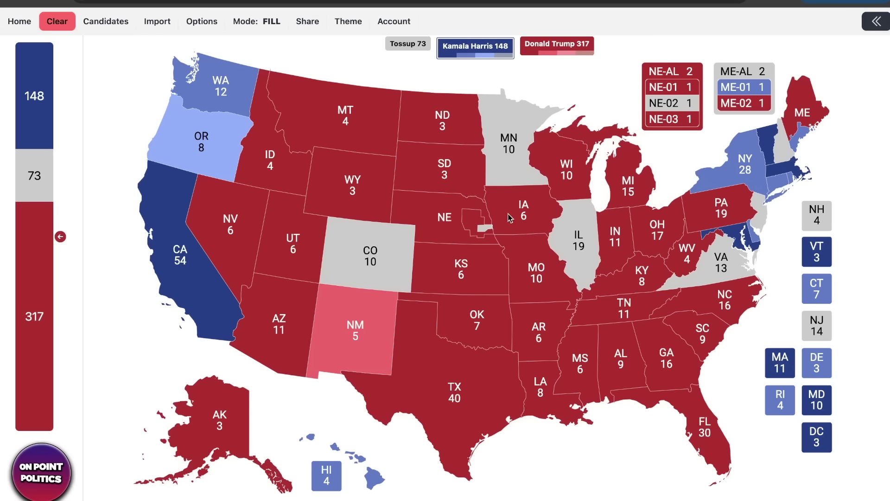
{"action": "left_click", "coordinate": [153, 5]}
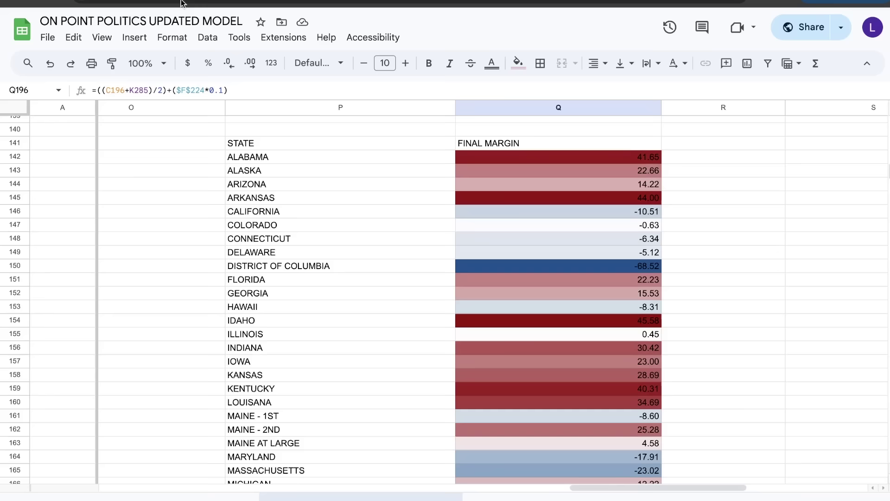
{"action": "scroll", "coordinate": [428, 244], "scroll_direction": "down", "scroll_amount": 10}
{"action": "scroll", "coordinate": [428, 244], "scroll_direction": "down", "scroll_amount": 3}
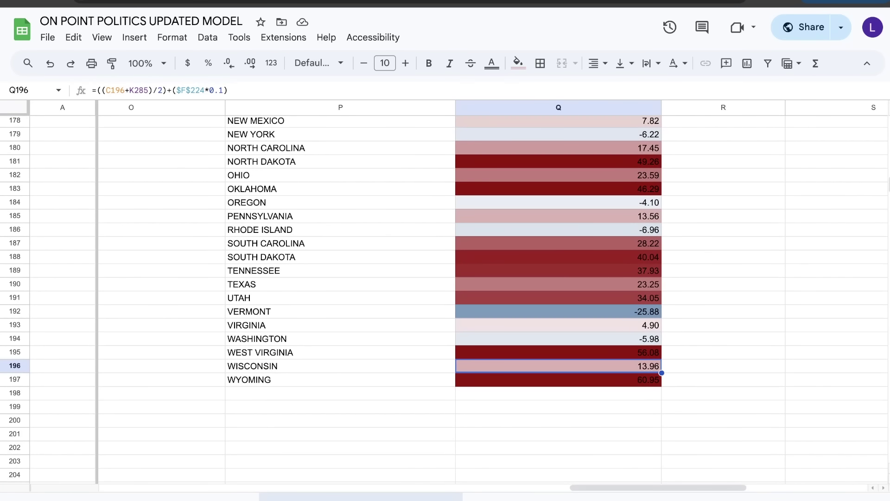
{"action": "left_click", "coordinate": [93, 3]}
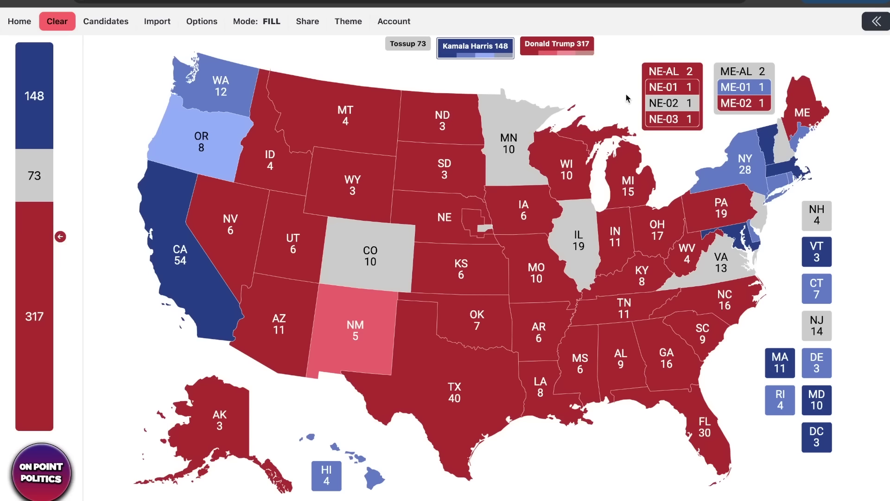
{"action": "left_click", "coordinate": [574, 48]}
{"action": "left_click", "coordinate": [720, 269]}
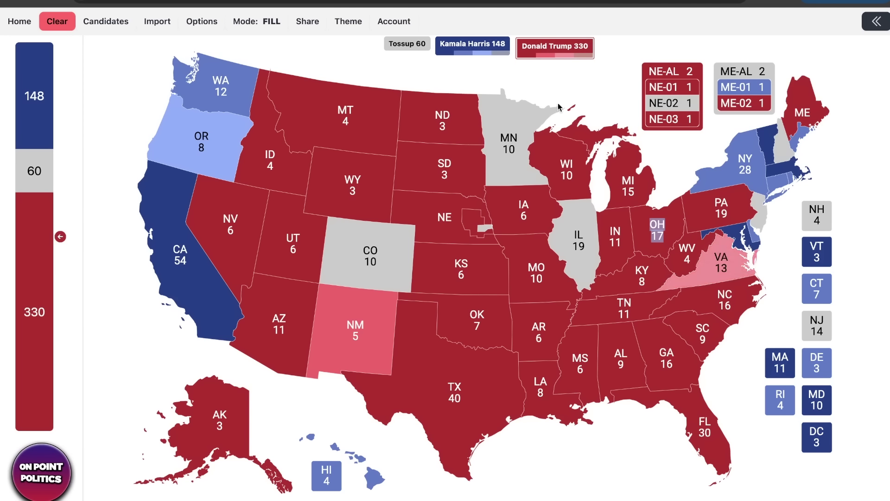
Step: Check Maine at-large's final margin in the spreadsheet and fill ME-AL on the map in the third, lighter Trump shade
{"action": "left_click", "coordinate": [325, 3]}
{"action": "scroll", "coordinate": [313, 169], "scroll_direction": "up", "scroll_amount": 8}
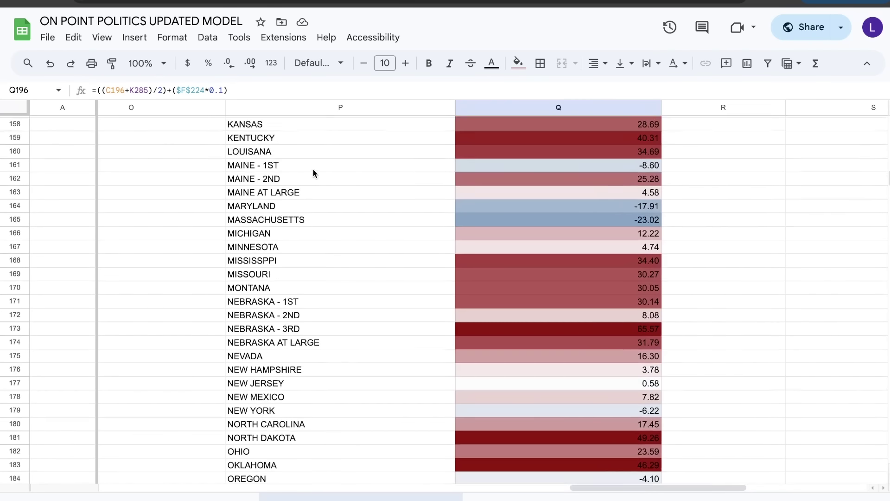
{"action": "left_click", "coordinate": [274, 2]}
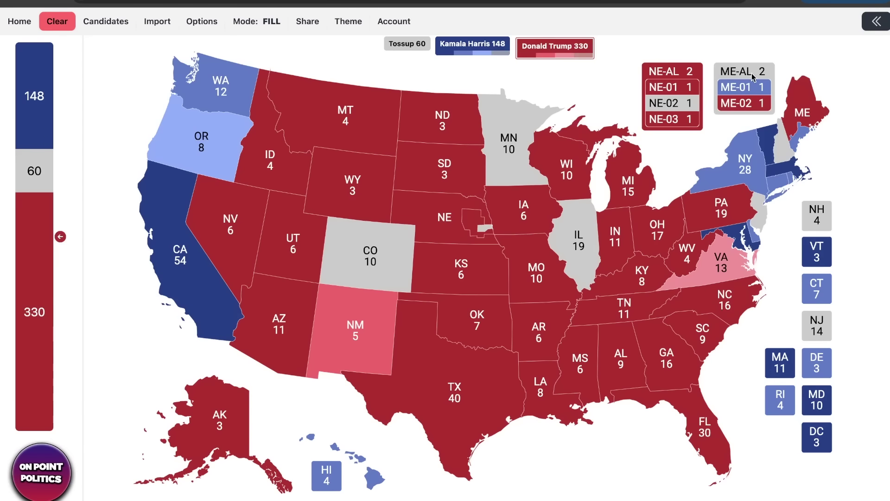
{"action": "left_click", "coordinate": [734, 74]}
{"action": "left_click_drag", "start_coordinate": [734, 74], "coordinate": [374, 44]}
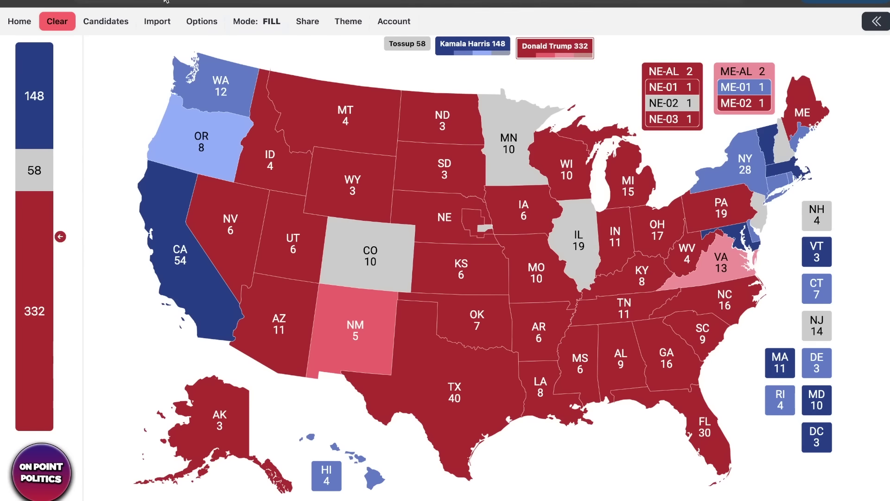
Step: Check New Hampshire's final margin in the spreadsheet and fill New Hampshire on the map in the third, lighter Trump shade
{"action": "left_click", "coordinate": [324, 3]}
{"action": "scroll", "coordinate": [473, 317], "scroll_direction": "down", "scroll_amount": 1}
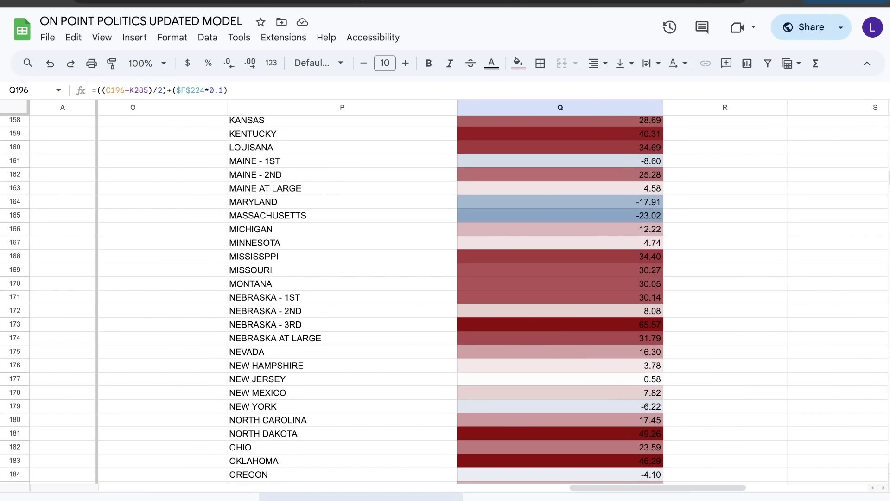
{"action": "key", "text": "ctrl+Tab"}
{"action": "left_click", "coordinate": [817, 216]}
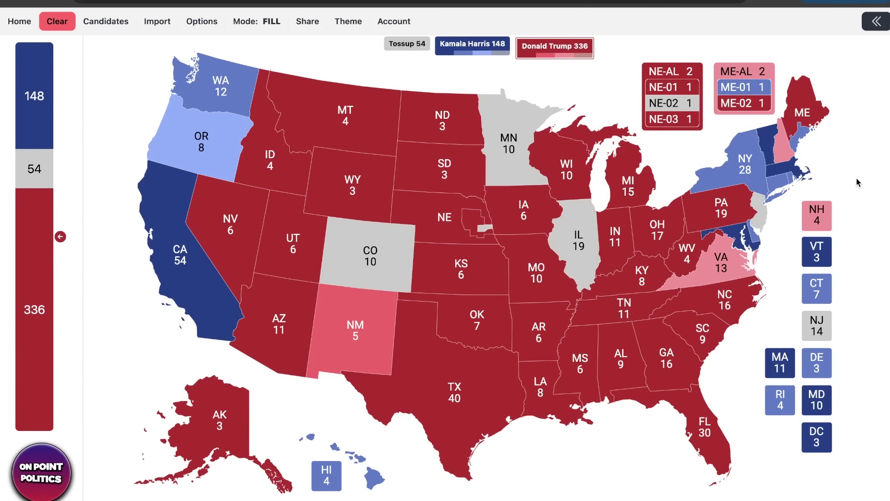
Step: Check New Jersey's final margin in the spreadsheet and fill New Jersey on the map in the lightest Trump shade
{"action": "key", "text": "ctrl+Tab"}
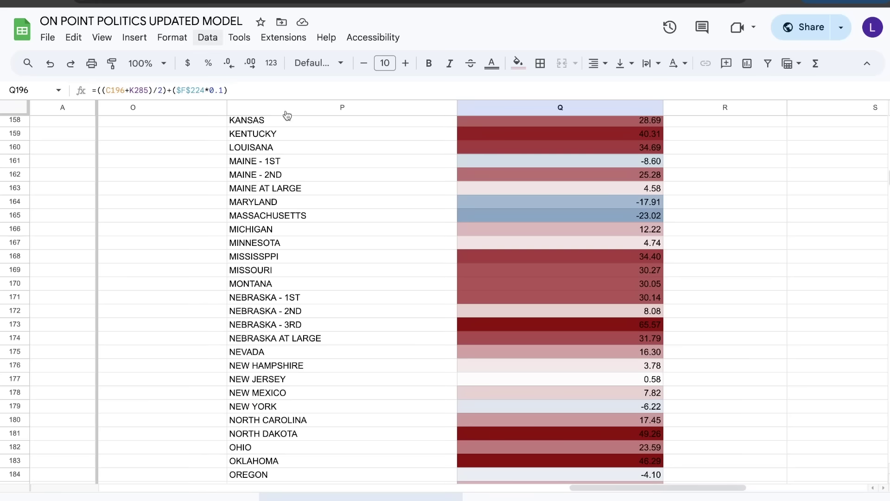
{"action": "scroll", "coordinate": [510, 375], "scroll_direction": "down", "scroll_amount": 2}
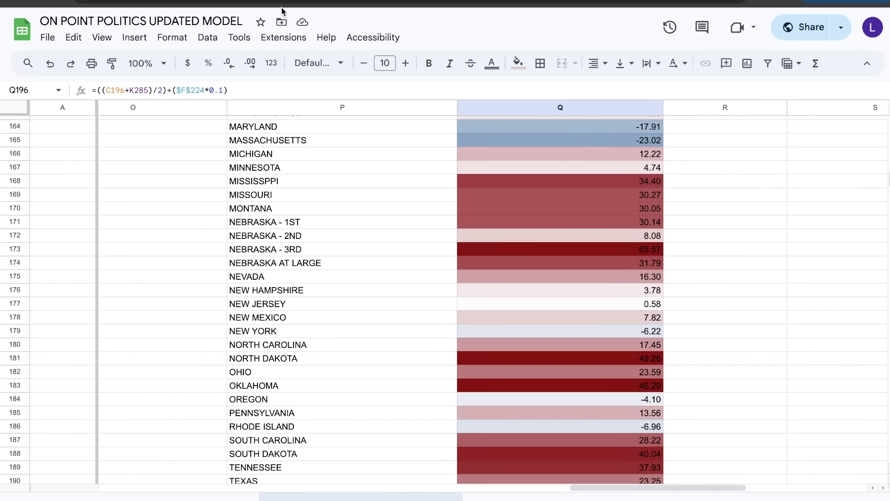
{"action": "key", "text": "ctrl+Tab"}
{"action": "left_click", "coordinate": [817, 330]}
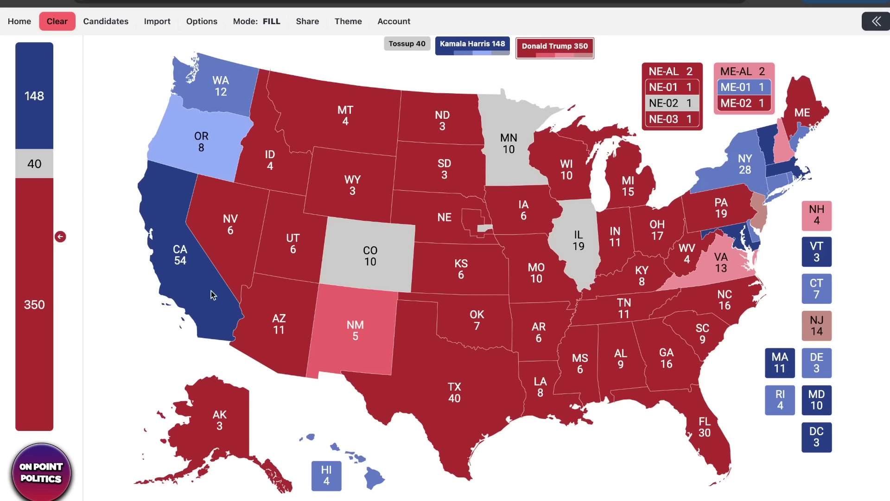
Step: Check the final margin for Nebraska's 2nd district in the spreadsheet and fill NE-02 on the map in the second-darkest Trump shade
{"action": "key", "text": "ctrl+Tab"}
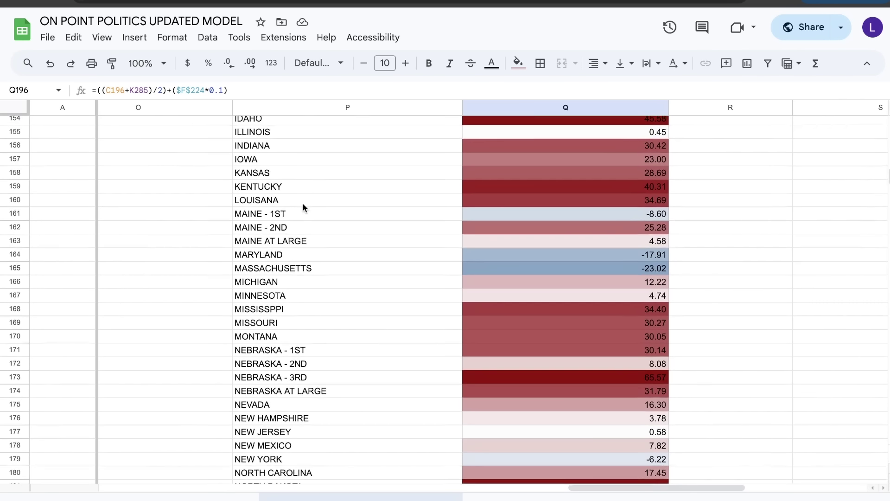
{"action": "scroll", "coordinate": [302, 207], "scroll_direction": "up", "scroll_amount": 1}
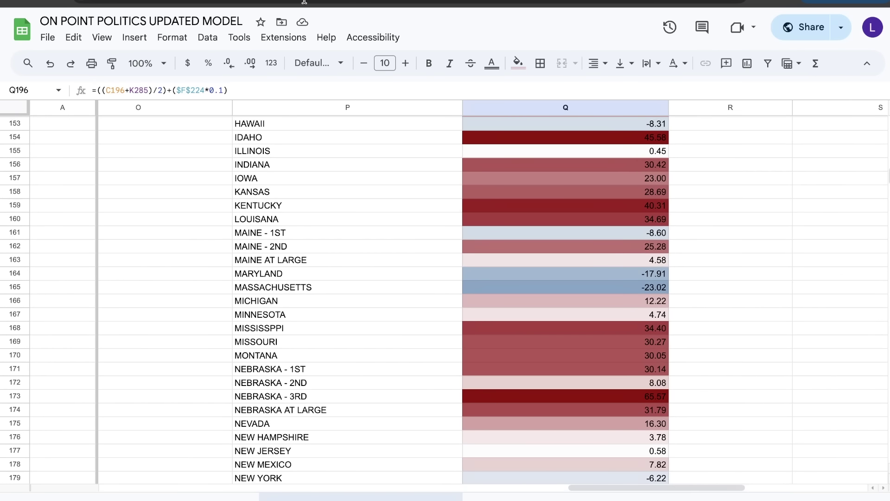
{"action": "key", "text": "ctrl+Tab"}
{"action": "left_click", "coordinate": [668, 101]}
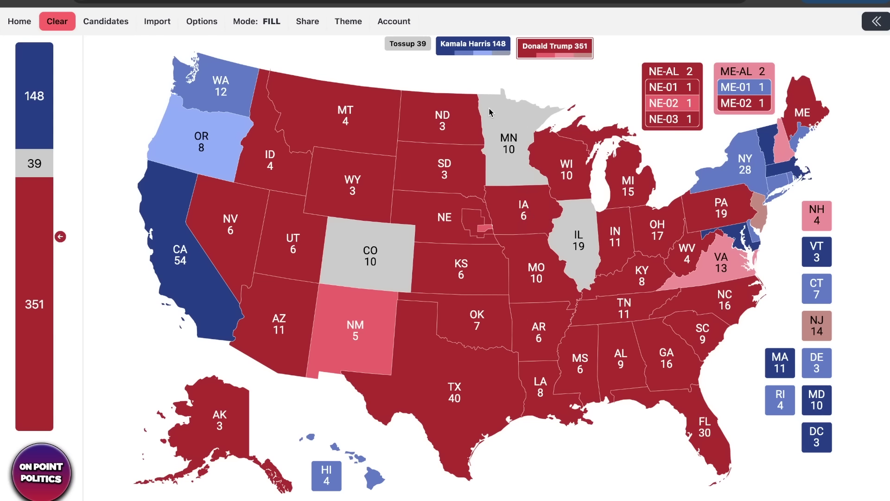
Step: Look through the final margins for Minnesota's value and fill Minnesota on the map in the third, lighter Trump shade
{"action": "left_click", "coordinate": [185, 7]}
{"action": "scroll", "coordinate": [450, 218], "scroll_direction": "down", "scroll_amount": 1}
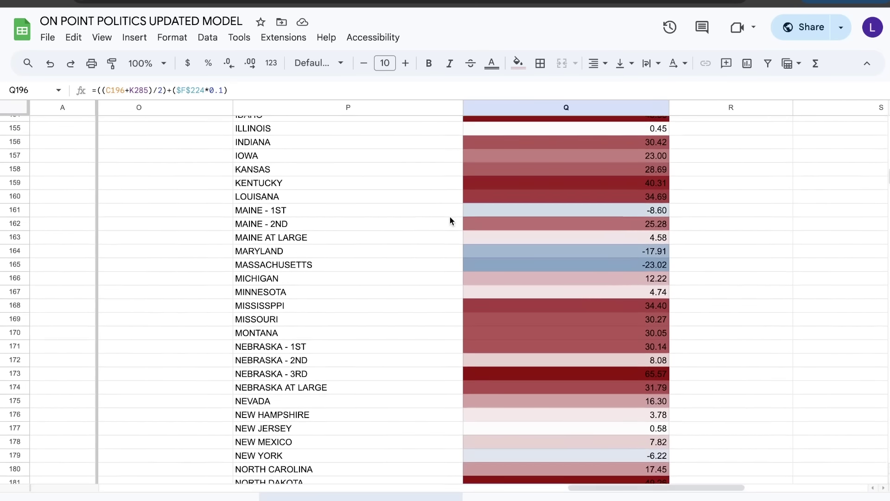
{"action": "scroll", "coordinate": [450, 218], "scroll_direction": "up", "scroll_amount": 3}
{"action": "scroll", "coordinate": [449, 216], "scroll_direction": "up", "scroll_amount": 3}
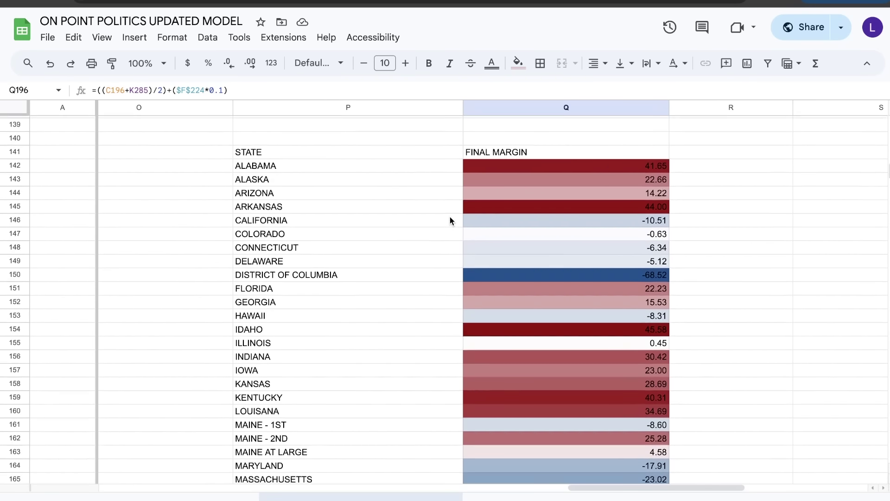
{"action": "scroll", "coordinate": [450, 216], "scroll_direction": "down", "scroll_amount": 3}
{"action": "scroll", "coordinate": [449, 216], "scroll_direction": "down", "scroll_amount": 8}
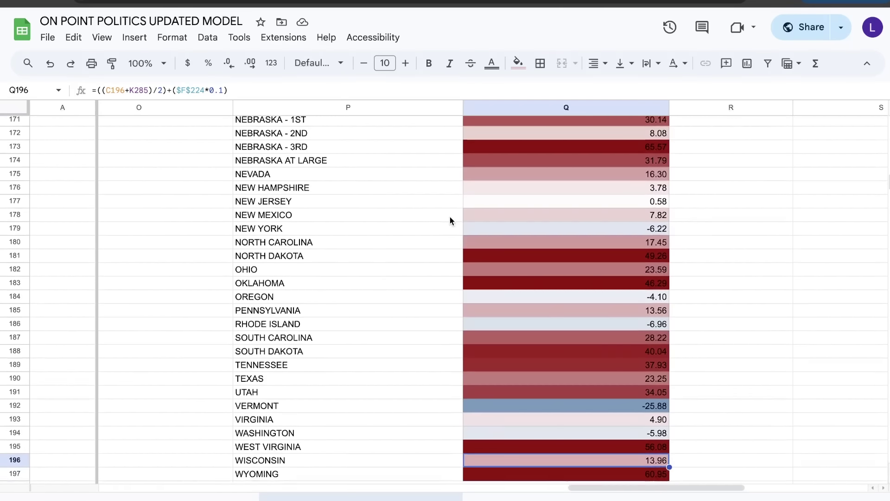
{"action": "scroll", "coordinate": [449, 216], "scroll_direction": "up", "scroll_amount": 4}
{"action": "key", "text": "ctrl+Tab"}
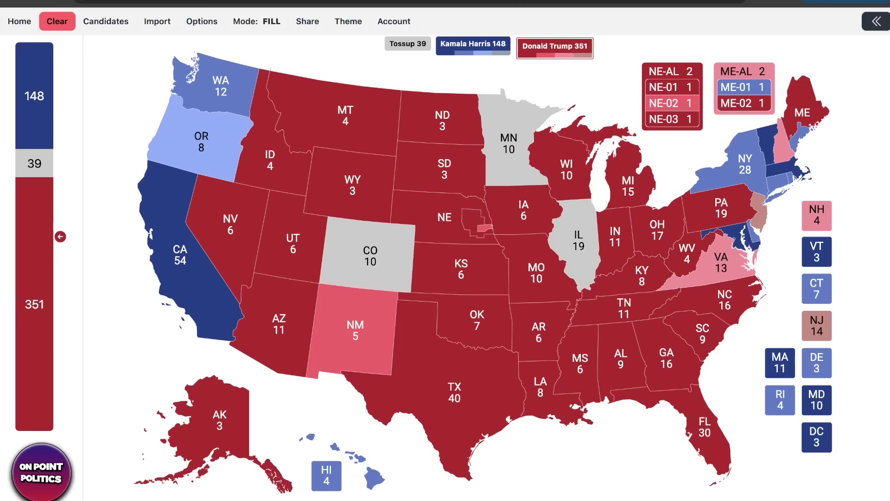
{"action": "left_click", "coordinate": [499, 110]}
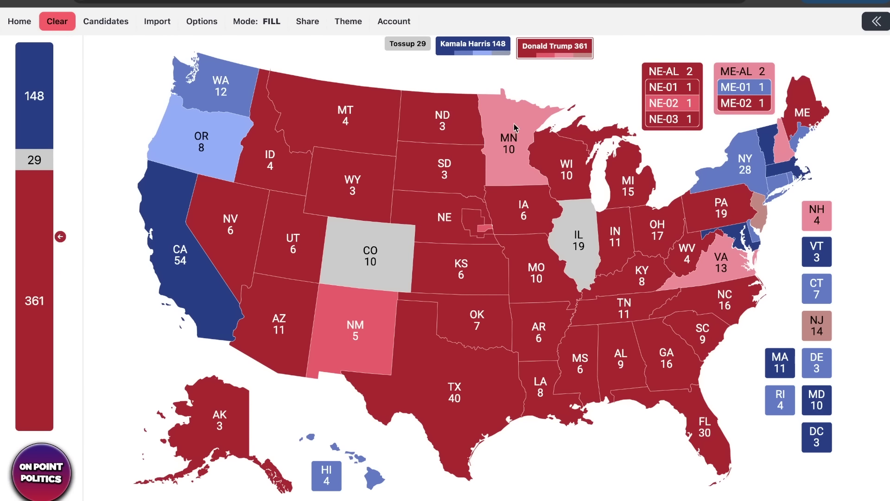
Step: Check Colorado's final margin in the spreadsheet and fill Colorado on the map in the lightest Harris shade
{"action": "key", "text": "ctrl+Tab"}
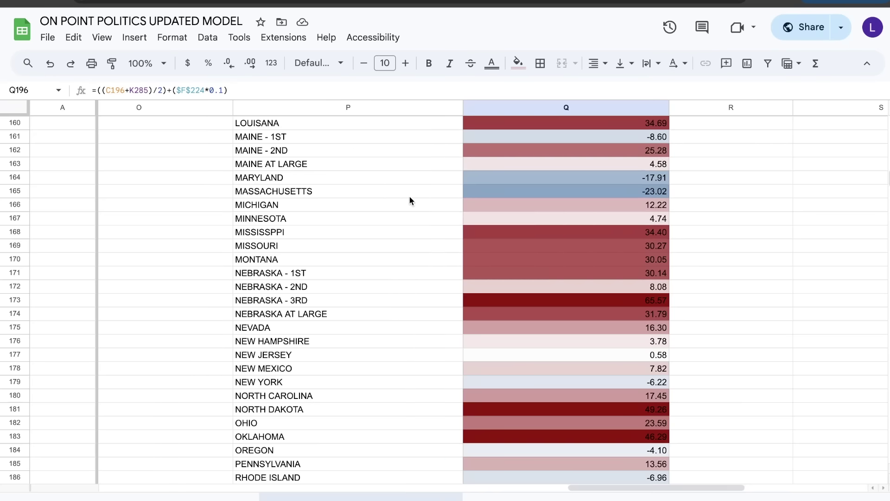
{"action": "scroll", "coordinate": [409, 200], "scroll_direction": "up", "scroll_amount": 5}
{"action": "scroll", "coordinate": [409, 200], "scroll_direction": "up", "scroll_amount": 1}
{"action": "left_click", "coordinate": [642, 203]}
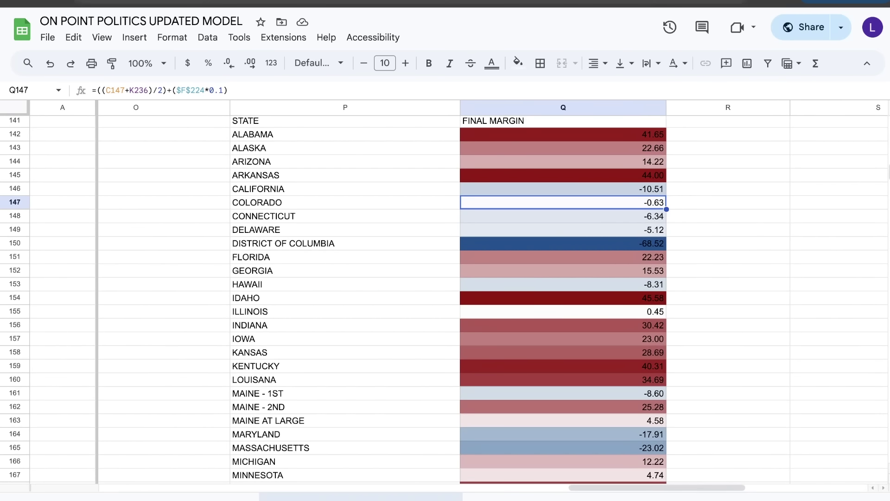
{"action": "key", "text": "ctrl+Tab"}
{"action": "left_click", "coordinate": [474, 47]}
{"action": "left_click", "coordinate": [370, 255]}
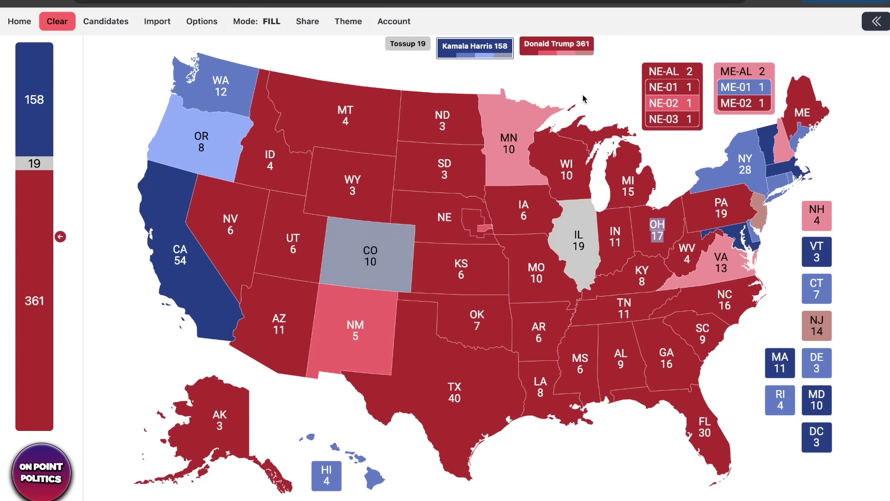
Step: Inspect the 2020 margins and vote shares of Colorado and Pennsylvania on the past-elections map
{"action": "key", "text": "ctrl+Tab"}
{"action": "mouse_move", "coordinate": [233, 212]}
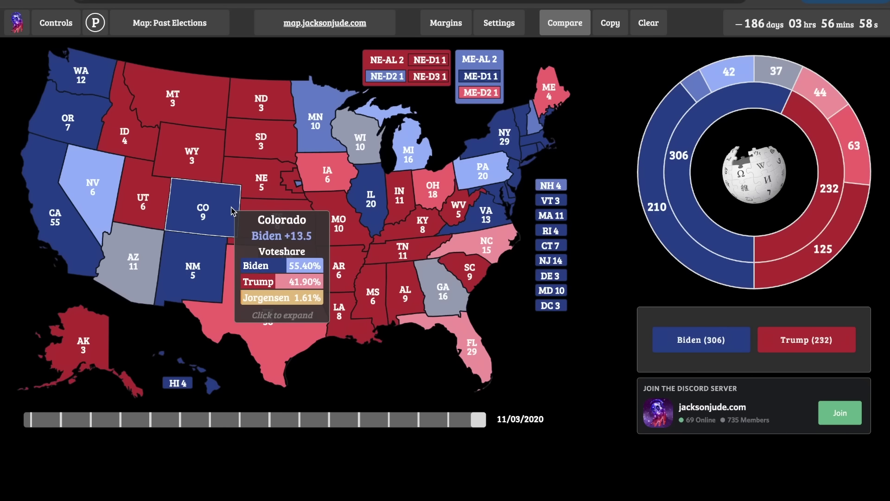
{"action": "mouse_move", "coordinate": [483, 218]}
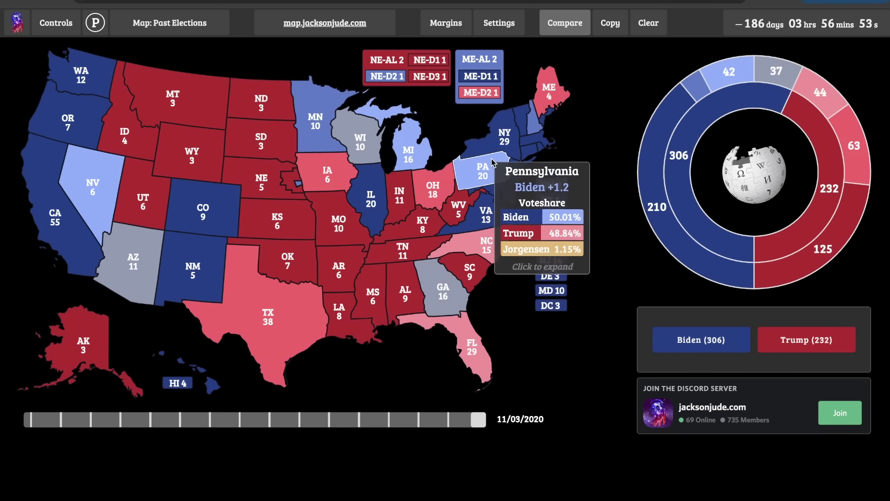
{"action": "mouse_move", "coordinate": [387, 115]}
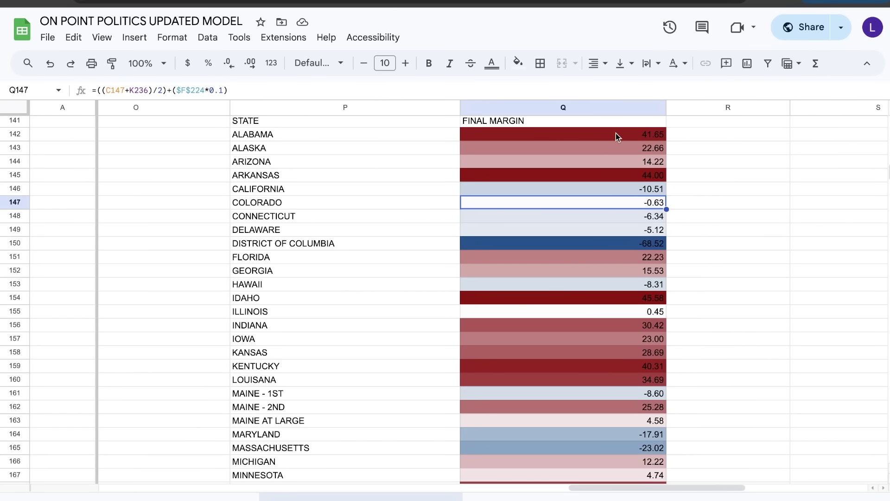
Step: Check Illinois's final margin in the spreadsheet and fill Illinois on the map in the lightest Trump shade
{"action": "left_click", "coordinate": [533, 317]}
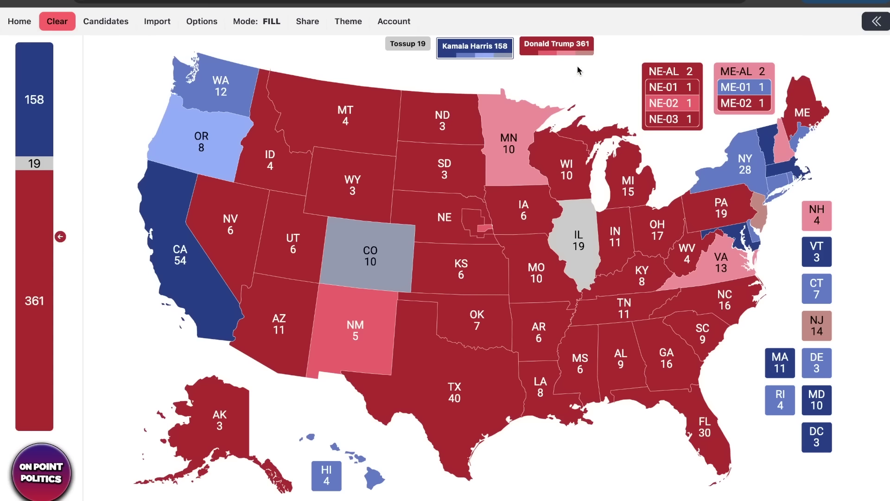
{"action": "left_click", "coordinate": [556, 44]}
{"action": "triple_click", "coordinate": [579, 241]}
{"action": "left_click", "coordinate": [621, 90]}
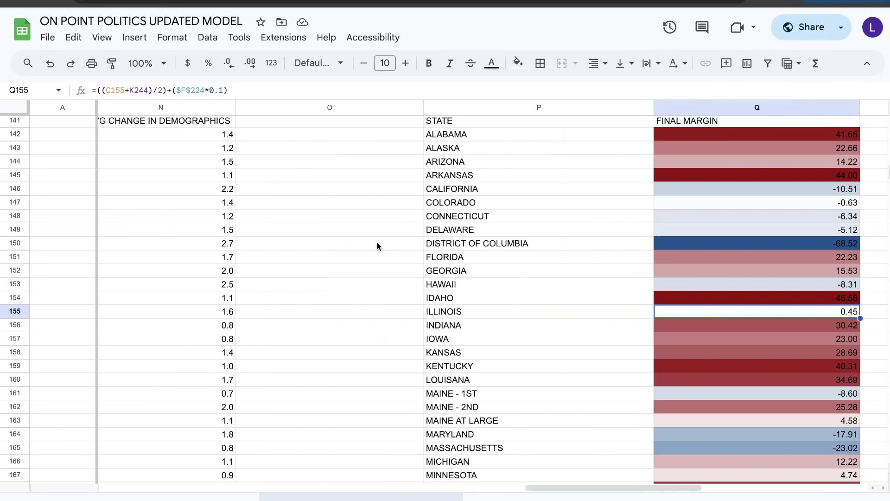
{"action": "scroll", "coordinate": [377, 242], "scroll_direction": "right", "scroll_amount": 3}
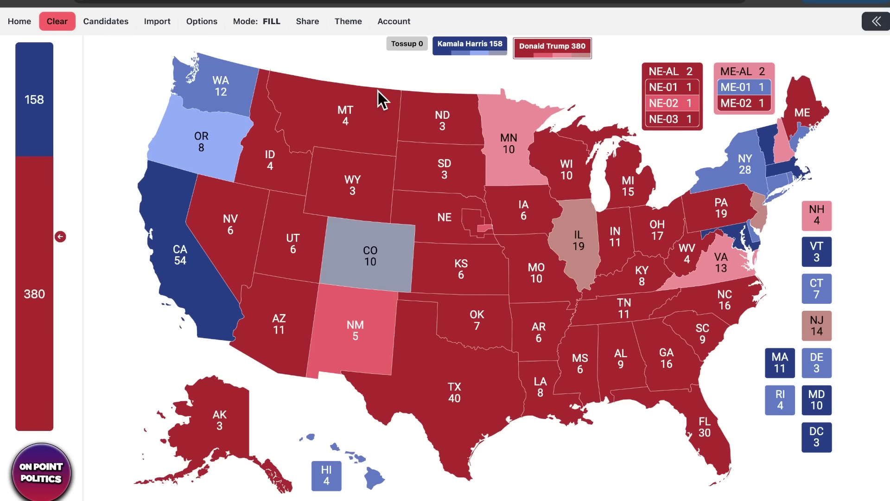
Step: Review the first model's inputs in the spreadsheet, including the projected popular vote share, popular vote swing, demographic pull and polling average
{"action": "left_click", "coordinate": [257, 2]}
{"action": "scroll", "coordinate": [263, 270], "scroll_direction": "left", "scroll_amount": 10}
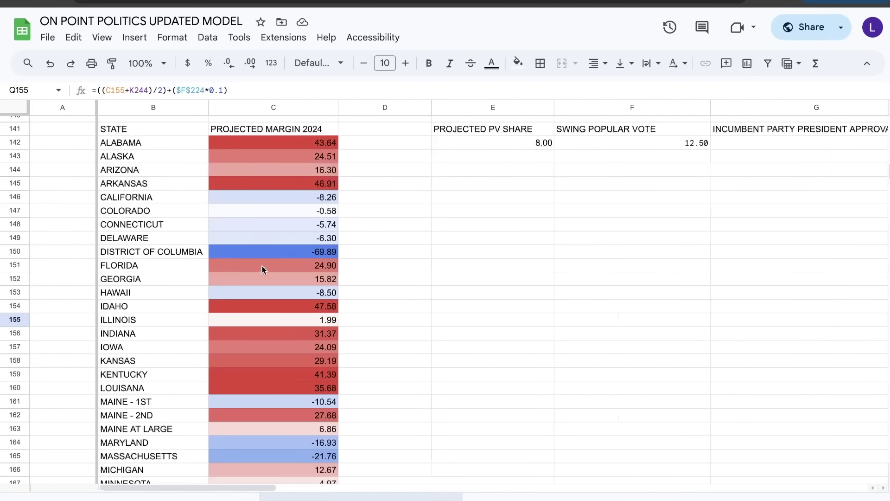
{"action": "left_click", "coordinate": [441, 147]}
{"action": "key", "text": "Right"}
{"action": "scroll", "coordinate": [440, 148], "scroll_direction": "right", "scroll_amount": 3}
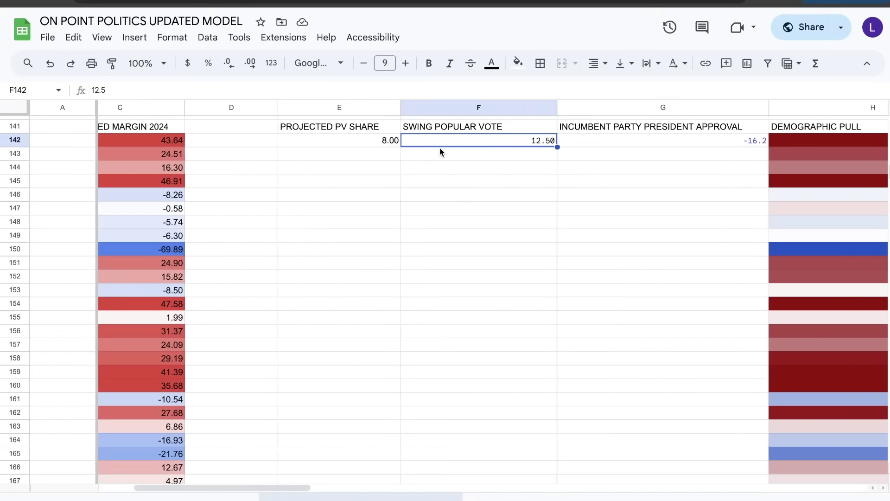
{"action": "scroll", "coordinate": [255, 152], "scroll_direction": "left", "scroll_amount": 3}
{"action": "scroll", "coordinate": [333, 199], "scroll_direction": "right", "scroll_amount": 6}
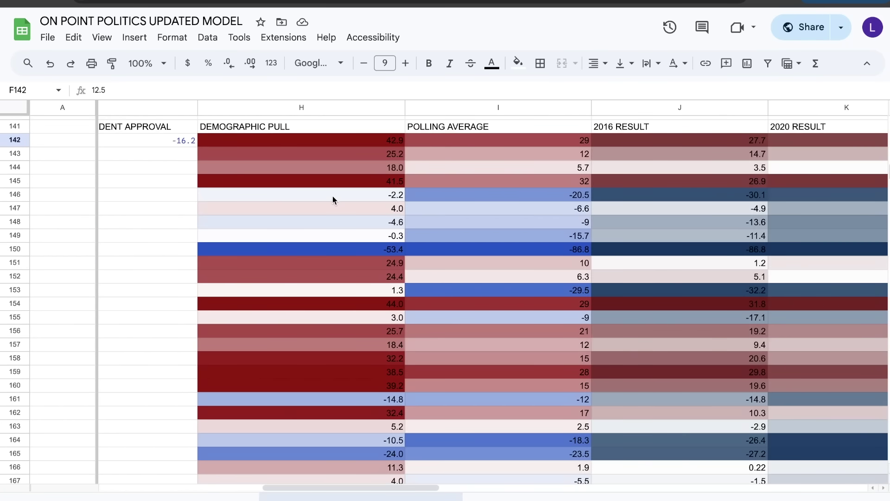
{"action": "scroll", "coordinate": [307, 197], "scroll_direction": "left", "scroll_amount": 2}
{"action": "scroll", "coordinate": [306, 196], "scroll_direction": "left", "scroll_amount": 6}
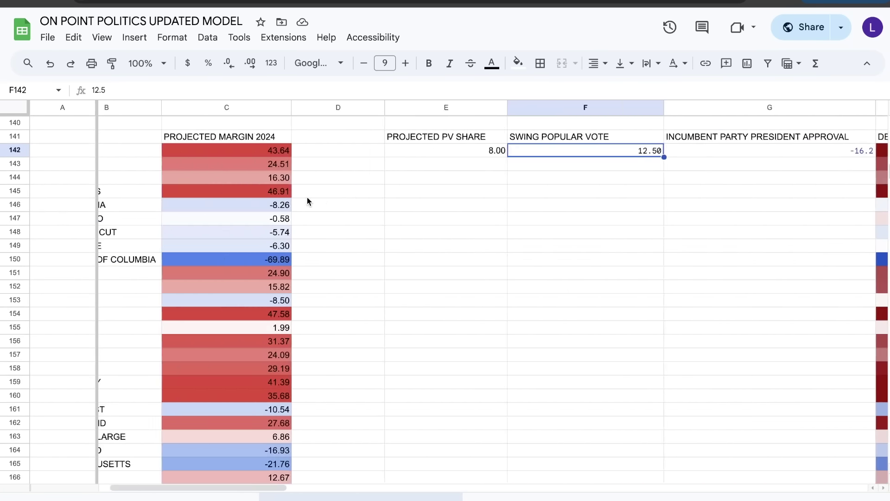
Step: Examine the state shift table with its 2024 final margin projections and compare it with the combined final margins
{"action": "scroll", "coordinate": [307, 196], "scroll_direction": "down", "scroll_amount": 15}
{"action": "scroll", "coordinate": [307, 197], "scroll_direction": "up", "scroll_amount": 2}
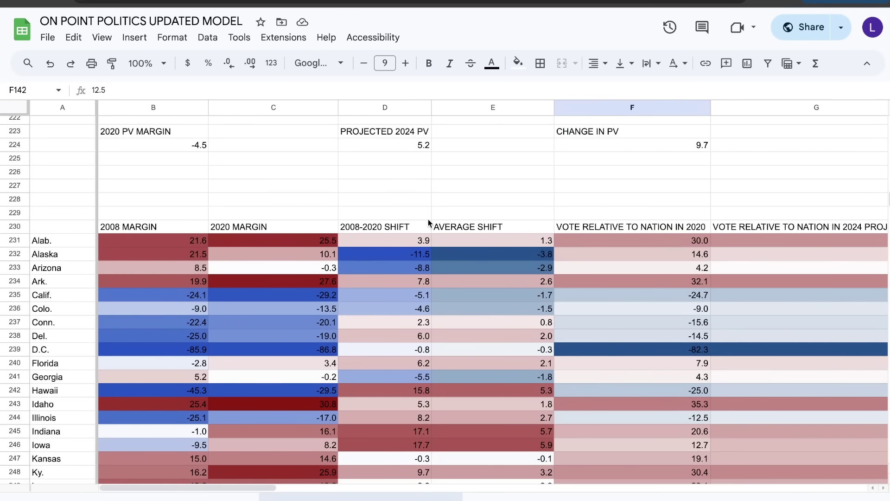
{"action": "scroll", "coordinate": [505, 199], "scroll_direction": "right", "scroll_amount": 10}
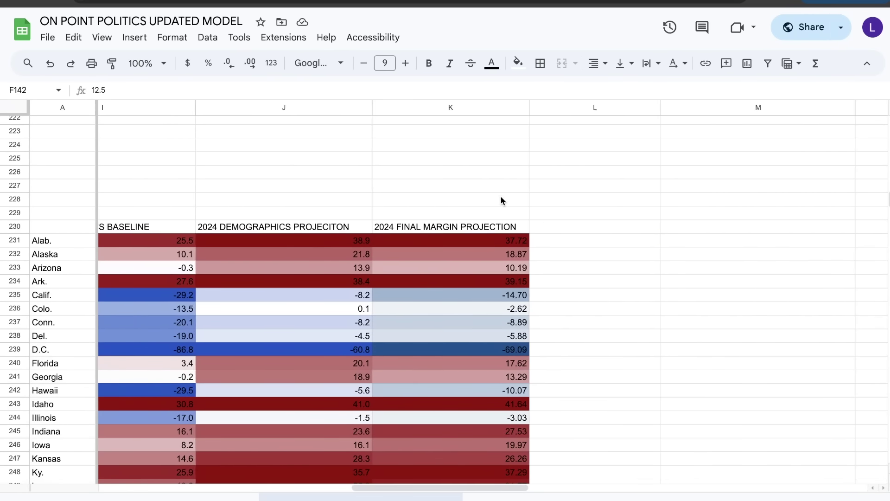
{"action": "scroll", "coordinate": [501, 200], "scroll_direction": "up", "scroll_amount": 10}
{"action": "scroll", "coordinate": [501, 198], "scroll_direction": "left", "scroll_amount": 6}
{"action": "scroll", "coordinate": [501, 198], "scroll_direction": "up", "scroll_amount": 15}
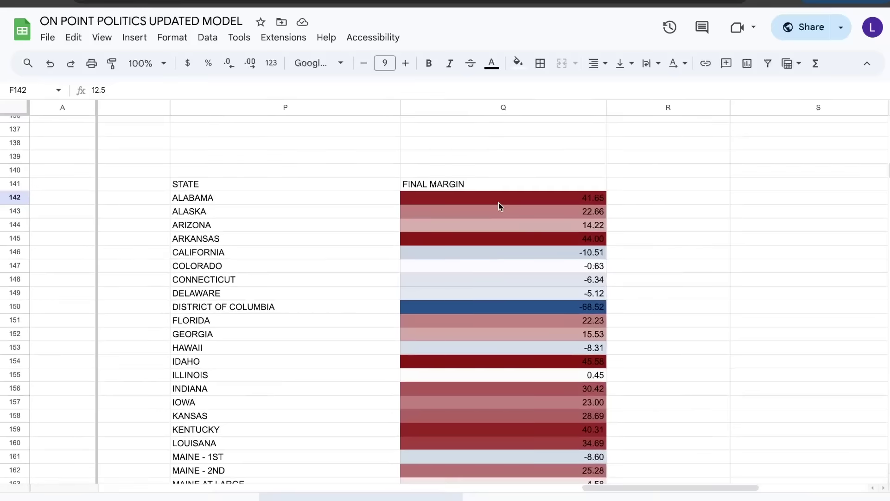
Step: Check the projected 2024 popular vote and the change in popular vote above the state shift table
{"action": "scroll", "coordinate": [500, 202], "scroll_direction": "right", "scroll_amount": 5}
{"action": "scroll", "coordinate": [500, 203], "scroll_direction": "left", "scroll_amount": 6}
{"action": "scroll", "coordinate": [499, 203], "scroll_direction": "down", "scroll_amount": 20}
{"action": "scroll", "coordinate": [500, 202], "scroll_direction": "up", "scroll_amount": 2}
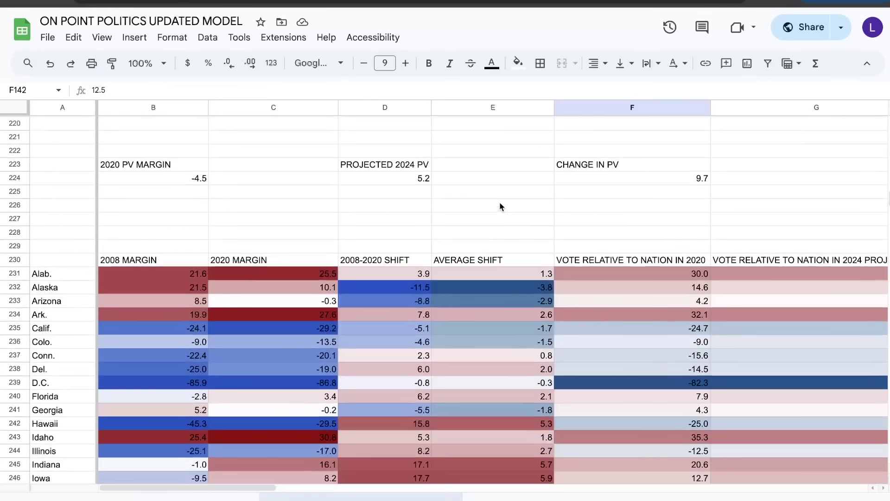
{"action": "left_click", "coordinate": [406, 181]}
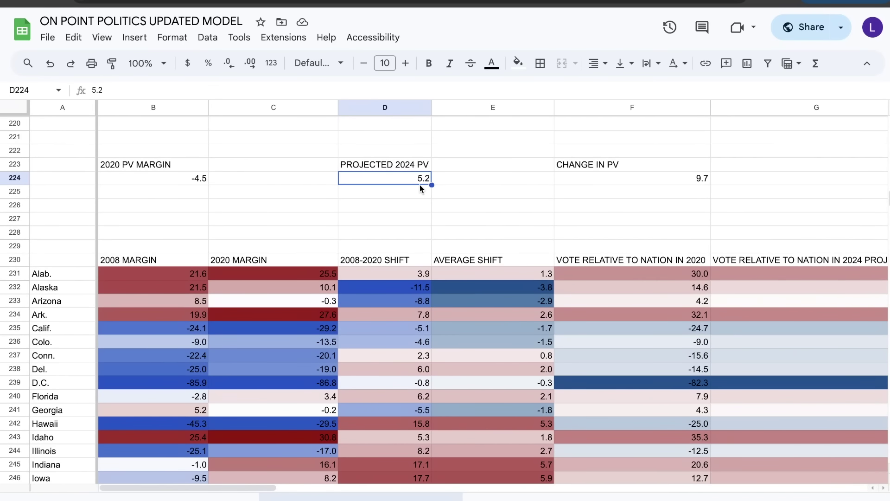
{"action": "left_click", "coordinate": [702, 181]}
{"action": "scroll", "coordinate": [578, 177], "scroll_direction": "up", "scroll_amount": 3}
{"action": "scroll", "coordinate": [578, 177], "scroll_direction": "right", "scroll_amount": 1}
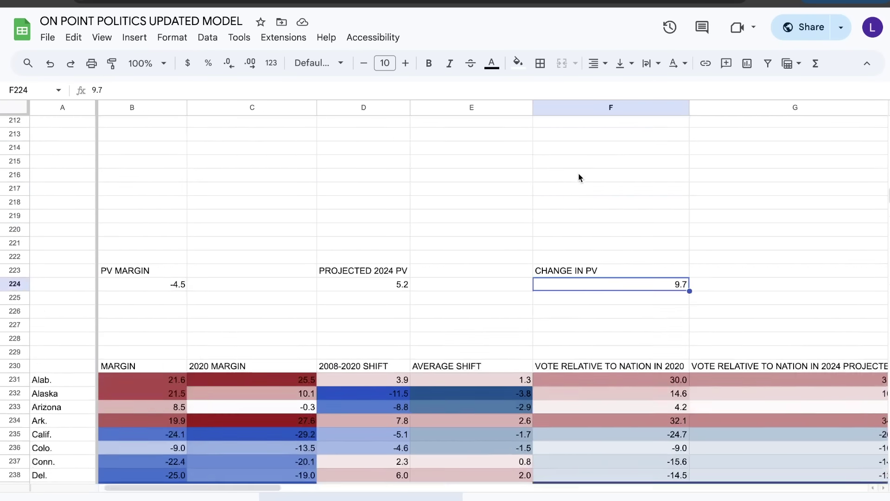
Step: Check the popular vote swing among the first model's inputs beside its 2024 state margins
{"action": "scroll", "coordinate": [579, 178], "scroll_direction": "up", "scroll_amount": 20}
{"action": "scroll", "coordinate": [579, 177], "scroll_direction": "right", "scroll_amount": 1}
{"action": "scroll", "coordinate": [575, 175], "scroll_direction": "down", "scroll_amount": 5}
{"action": "scroll", "coordinate": [484, 173], "scroll_direction": "up", "scroll_amount": 2}
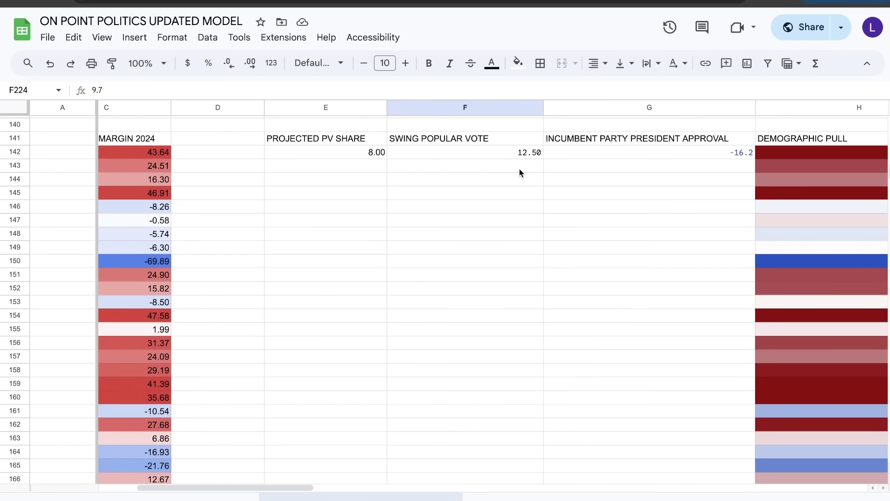
{"action": "left_click", "coordinate": [515, 155]}
Step: Go back to the second model's inputs and check its projected 2024 popular vote for comparison
{"action": "scroll", "coordinate": [389, 269], "scroll_direction": "down", "scroll_amount": 12}
{"action": "scroll", "coordinate": [389, 269], "scroll_direction": "left", "scroll_amount": 1}
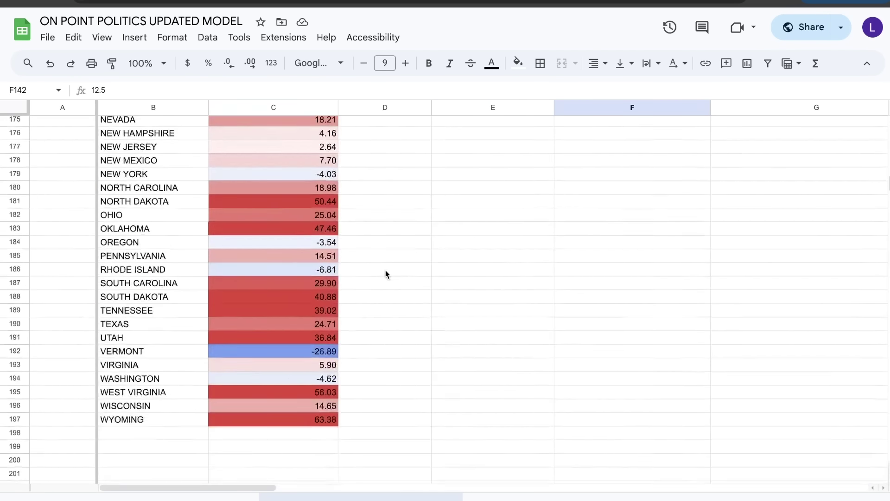
{"action": "scroll", "coordinate": [385, 270], "scroll_direction": "down", "scroll_amount": 13}
{"action": "left_click", "coordinate": [386, 270]}
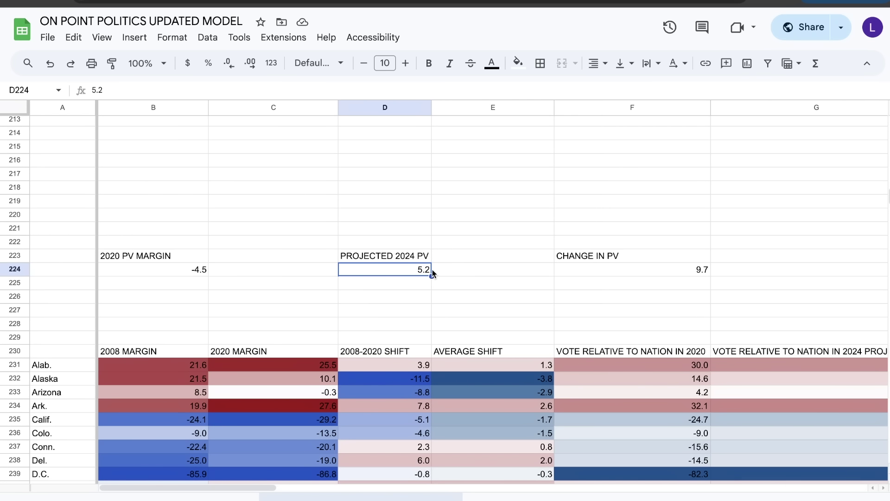
Step: Examine the states' vote relative to the nation in 2020 and projected for 2024, inspecting both of Alabama's cells
{"action": "scroll", "coordinate": [482, 168], "scroll_direction": "down", "scroll_amount": 7}
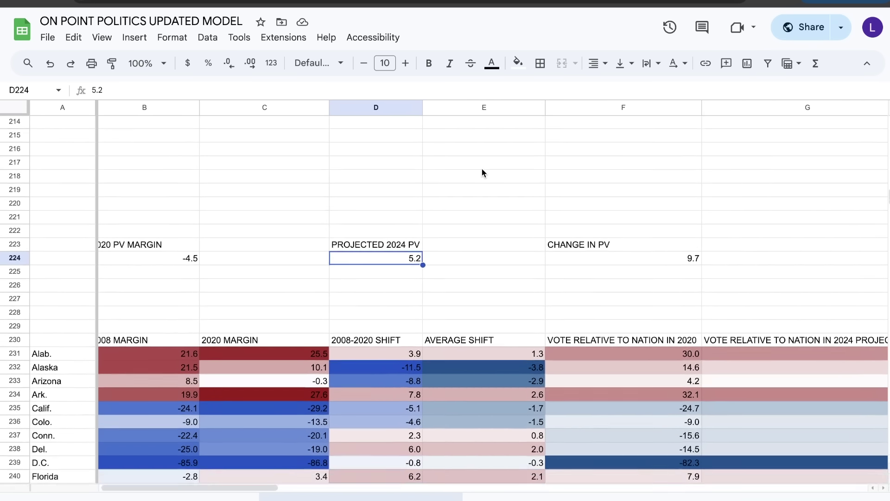
{"action": "scroll", "coordinate": [482, 169], "scroll_direction": "right", "scroll_amount": 4}
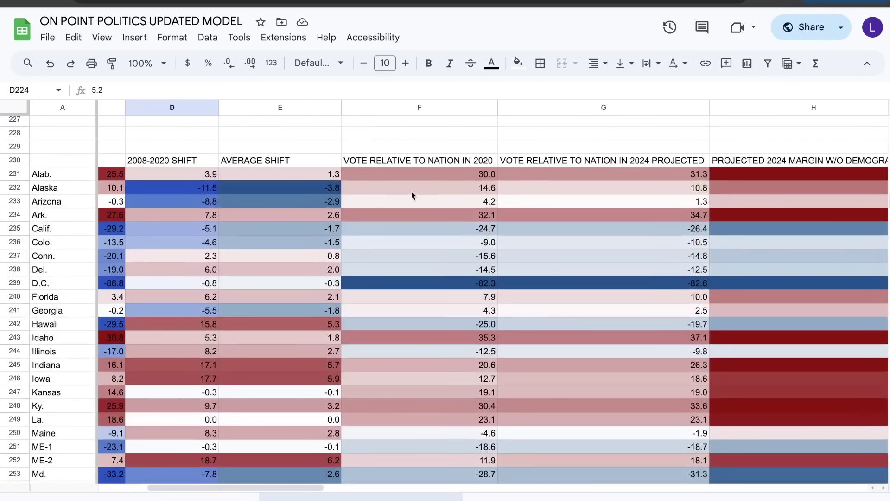
{"action": "left_click", "coordinate": [420, 175]}
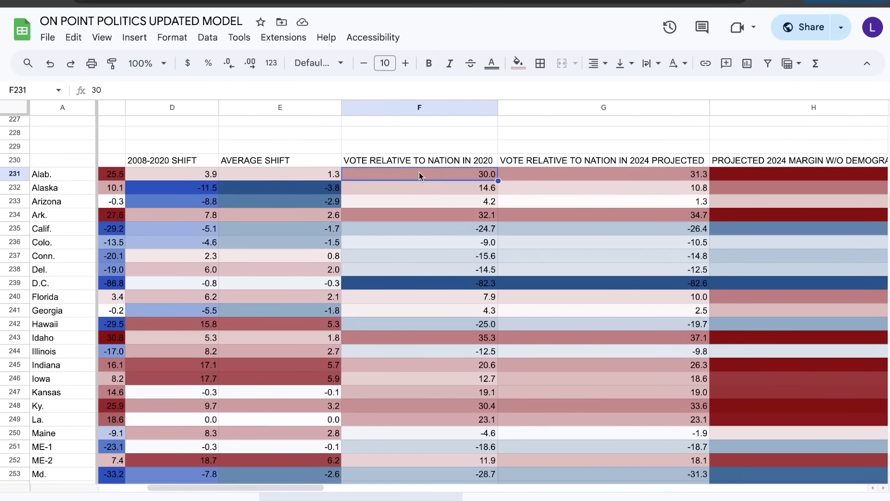
{"action": "left_click", "coordinate": [518, 177]}
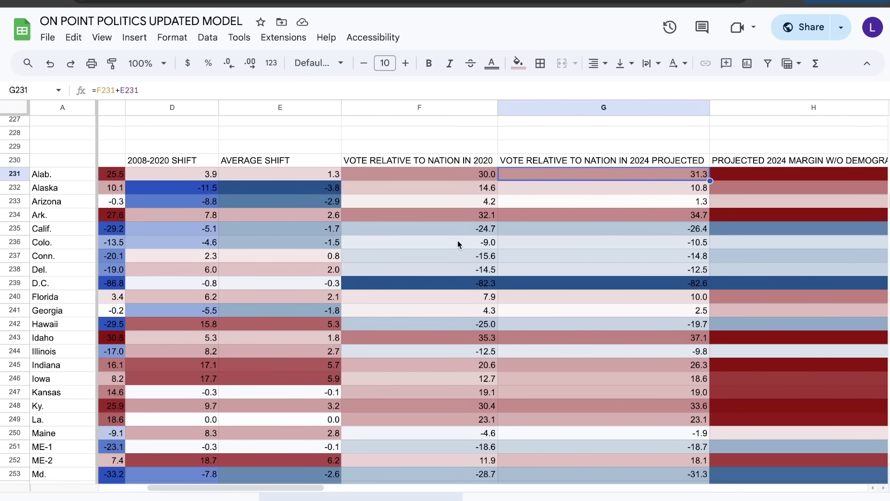
{"action": "scroll", "coordinate": [506, 198], "scroll_direction": "right", "scroll_amount": 3}
{"action": "scroll", "coordinate": [506, 199], "scroll_direction": "left", "scroll_amount": 2}
{"action": "scroll", "coordinate": [505, 199], "scroll_direction": "up", "scroll_amount": 3}
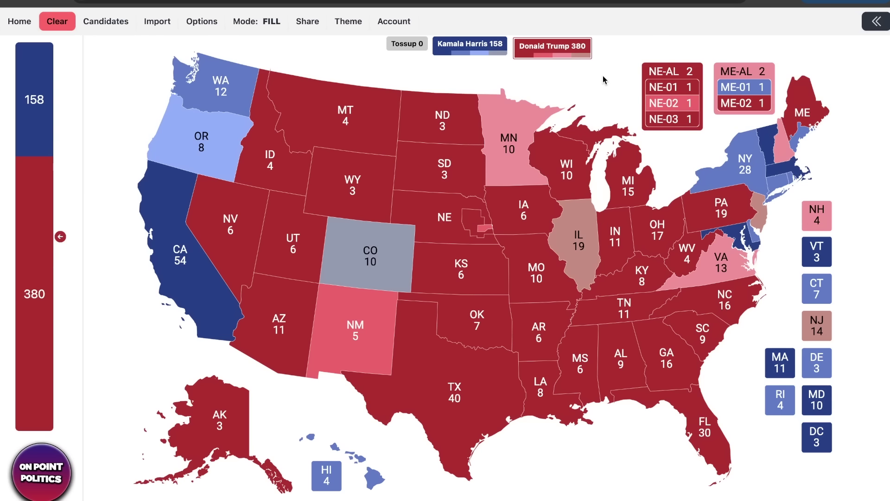
{"action": "left_click", "coordinate": [472, 47]}
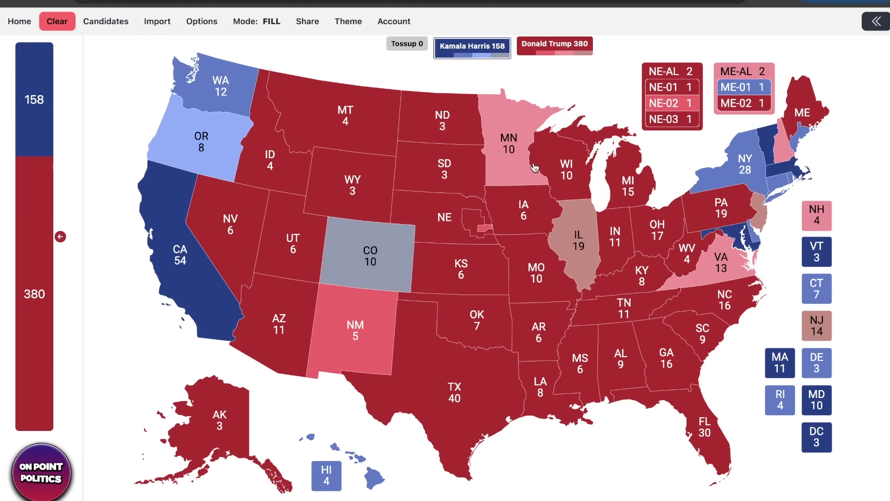
{"action": "left_click", "coordinate": [579, 48]}
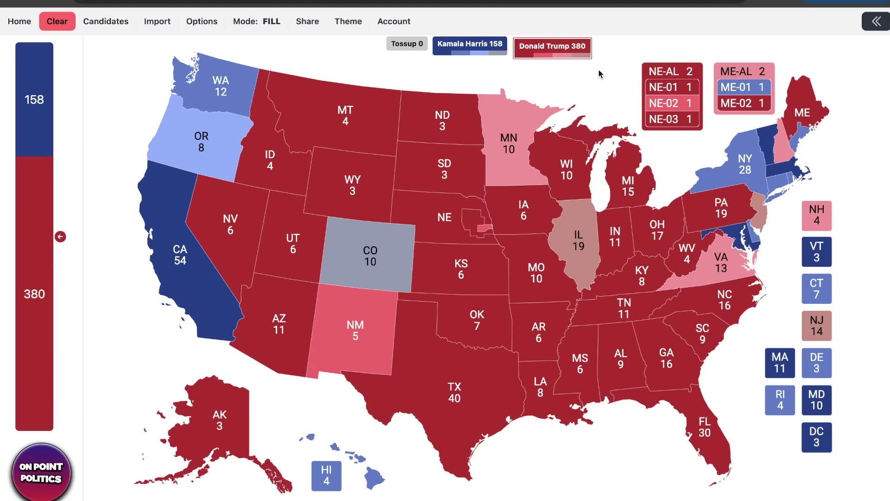